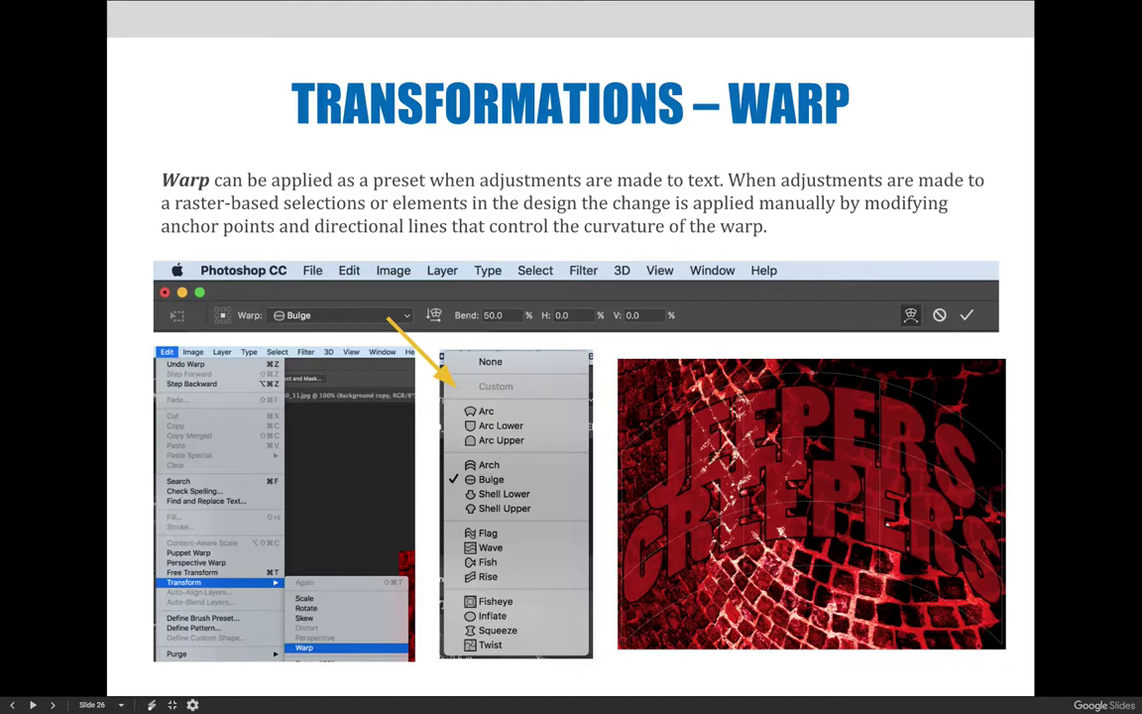
Step back and forth through the slides, ending on slide 27 with four warped JEEPERS CREEPERS examples
{"action": "key", "text": "Left"}
{"action": "key", "text": "Left"}
{"action": "key", "text": "Left"}
{"action": "key", "text": "Left"}
{"action": "key", "text": "Left"}
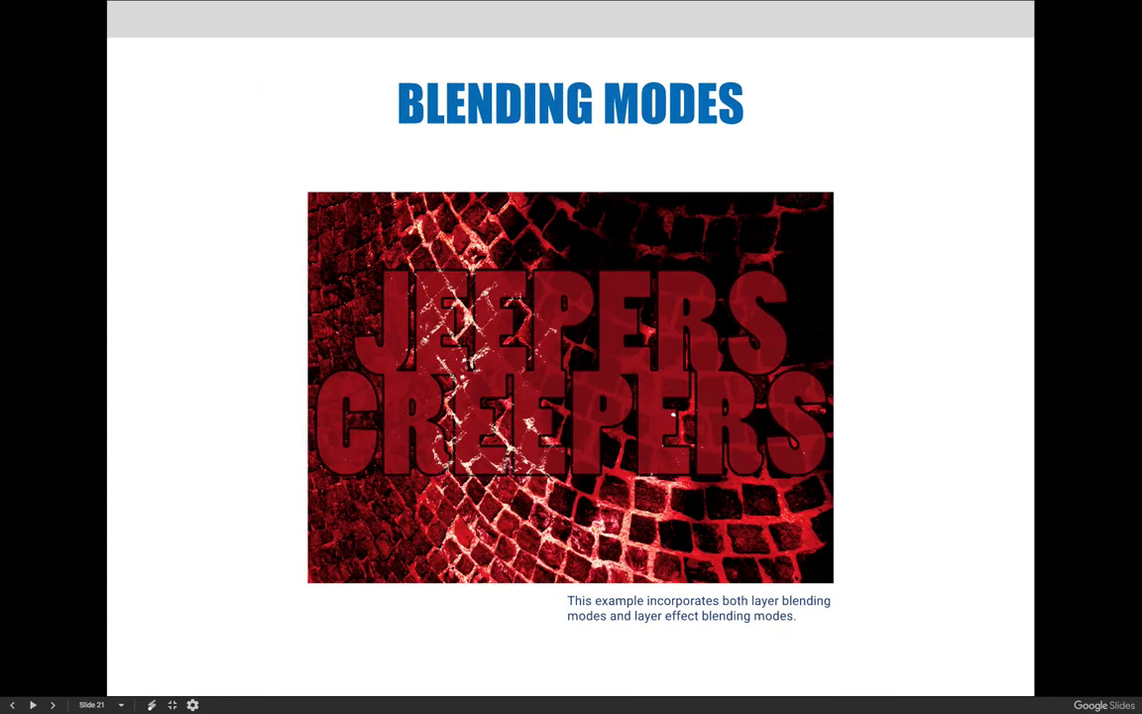
{"action": "key", "text": "Right"}
{"action": "key", "text": "Right"}
{"action": "key", "text": "Right"}
{"action": "key", "text": "Right"}
{"action": "key", "text": "Right"}
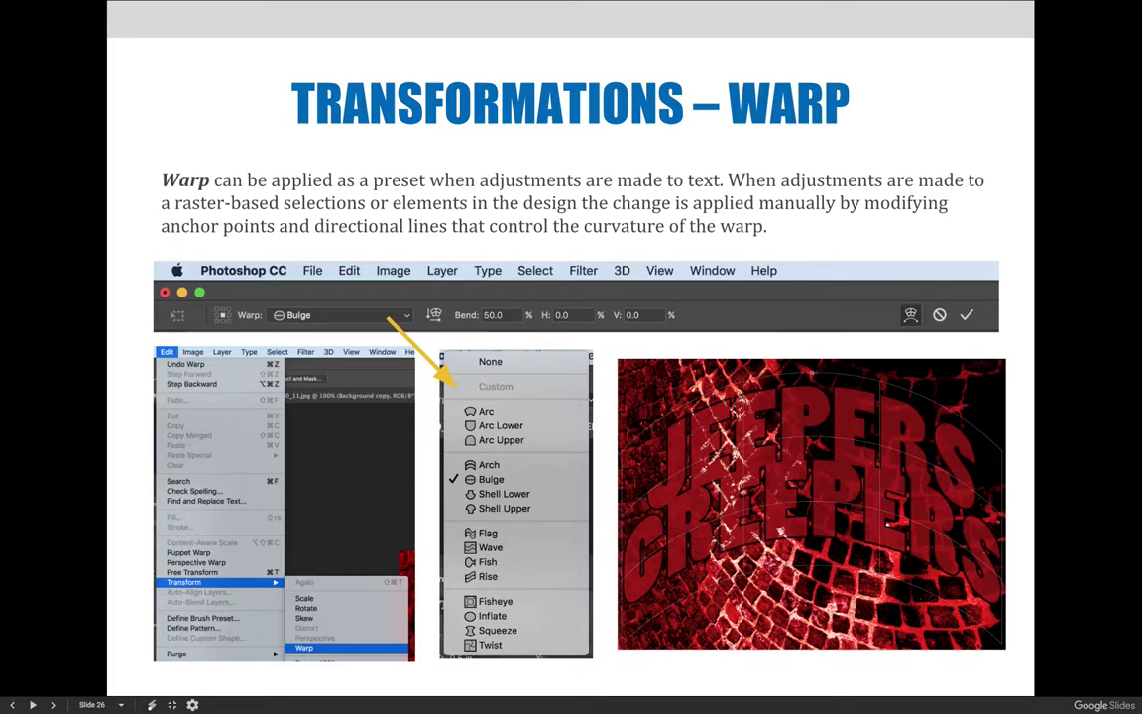
{"action": "key", "text": "Right"}
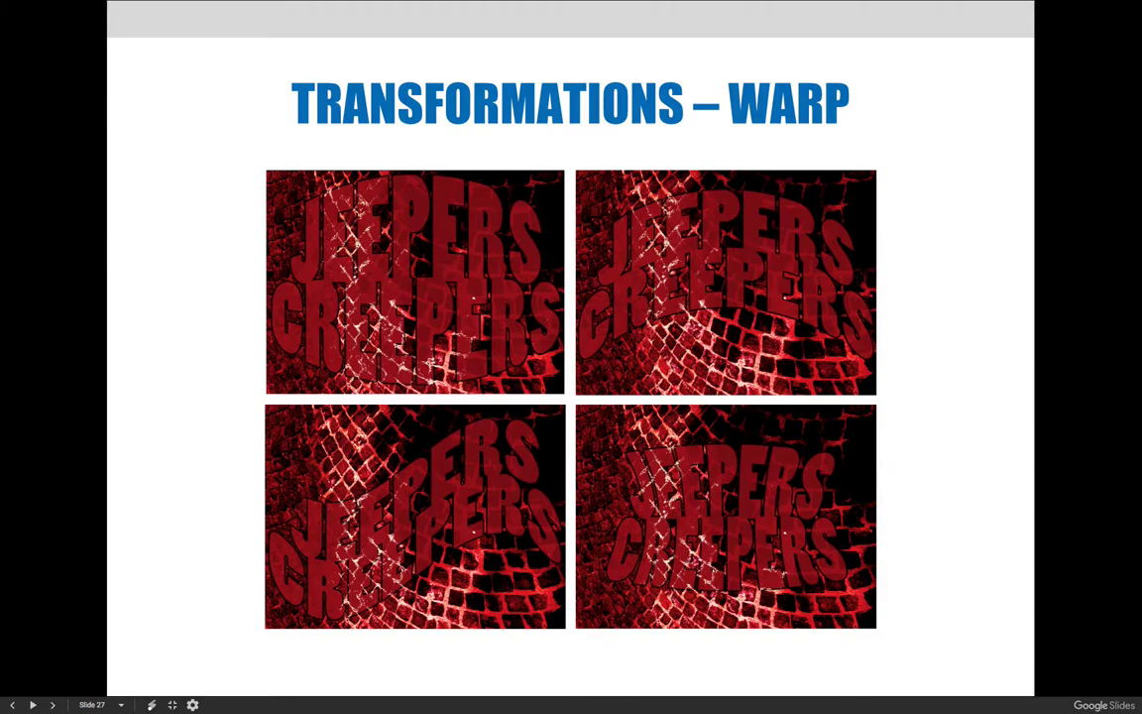
{"action": "key", "text": "Left"}
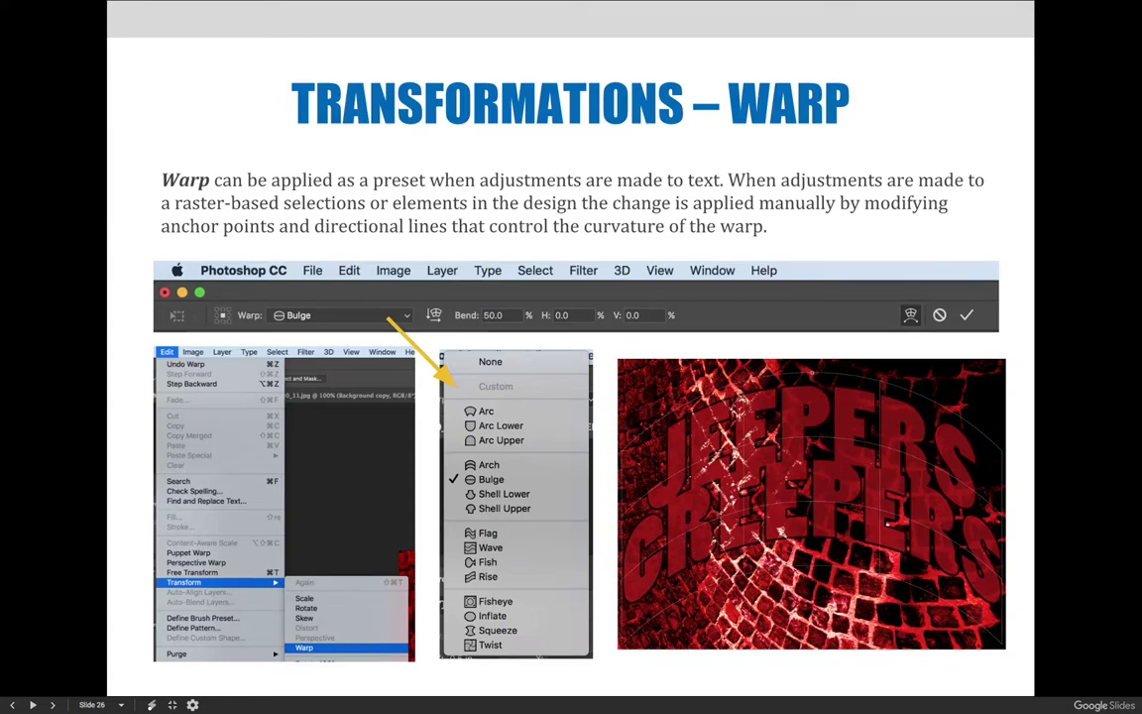
{"action": "key", "text": "Right"}
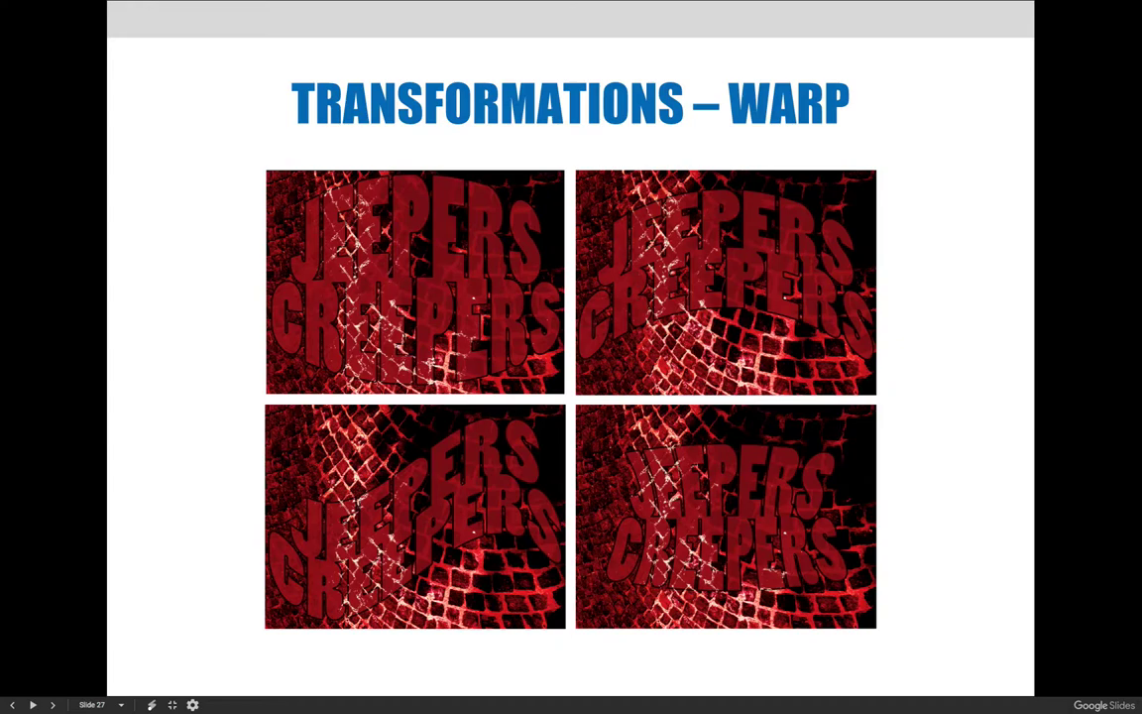
Advance past the bicycle warp slide to slide 29, 'Transformations – Flip', then exit the slideshow
{"action": "key", "text": "Right"}
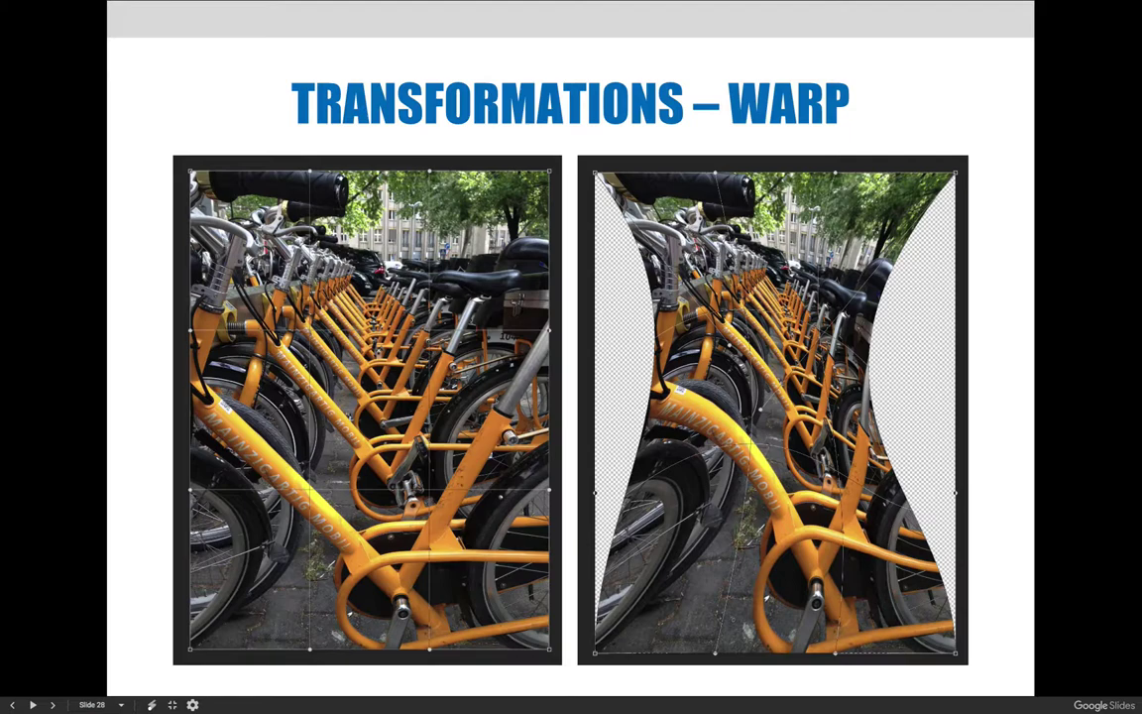
{"action": "key", "text": "Right"}
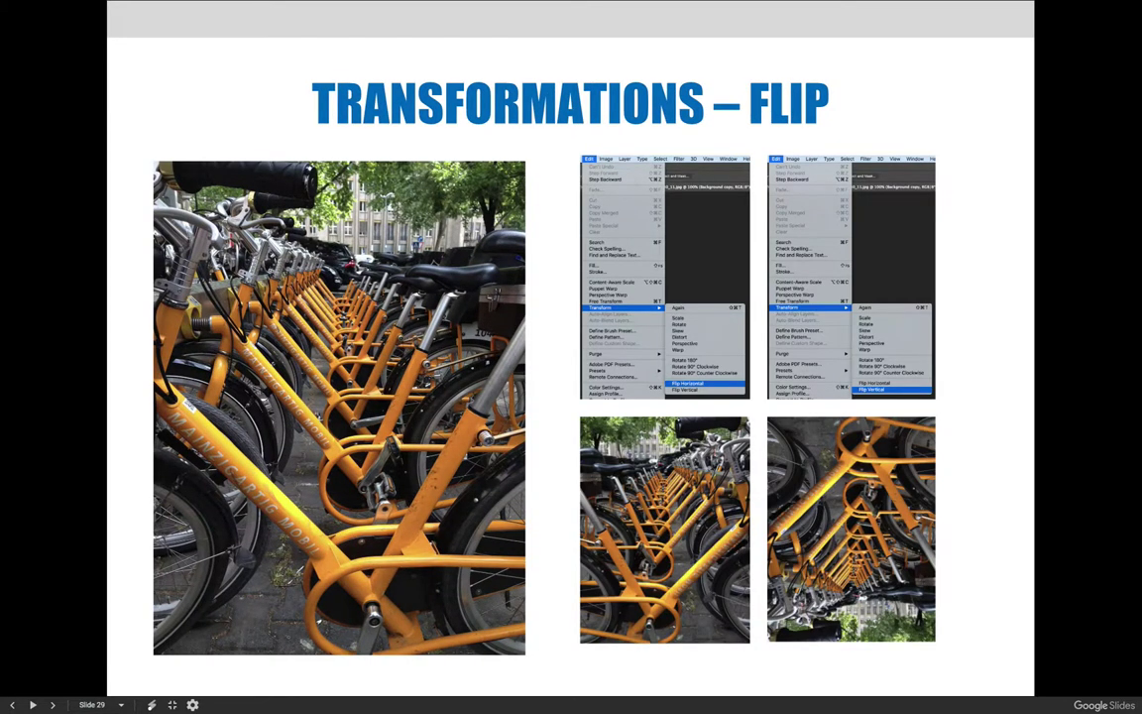
{"action": "key", "text": "Escape"}
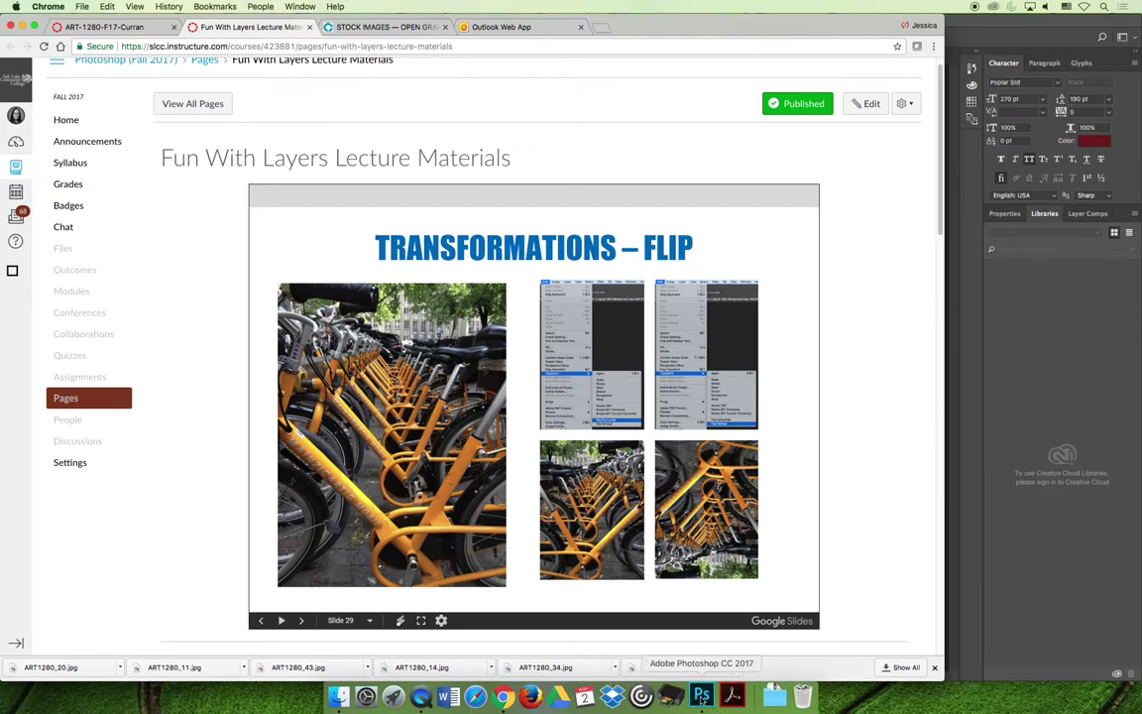
Switch to Photoshop, move the Layers panel aside, and start Edit > Transform > Warp on the JEEPERS CREEPERS text
{"action": "left_click", "coordinate": [700, 697]}
{"action": "left_click_drag", "start_coordinate": [829, 208], "coordinate": [883, 184]}
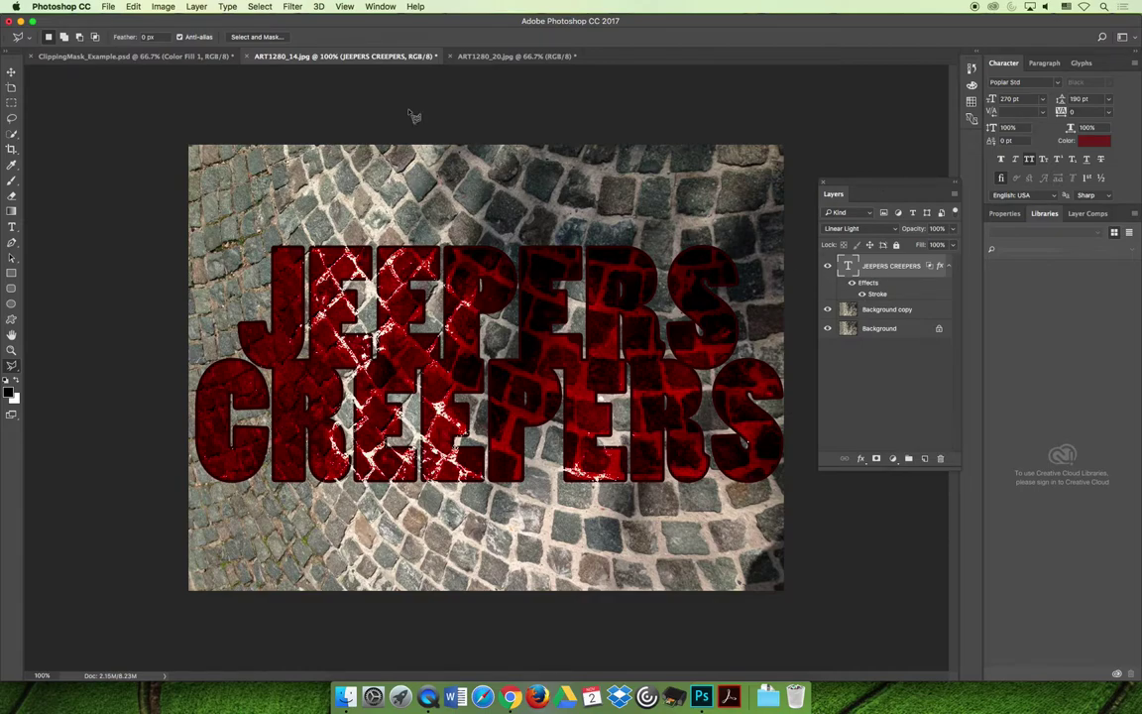
{"action": "left_click", "coordinate": [131, 6]}
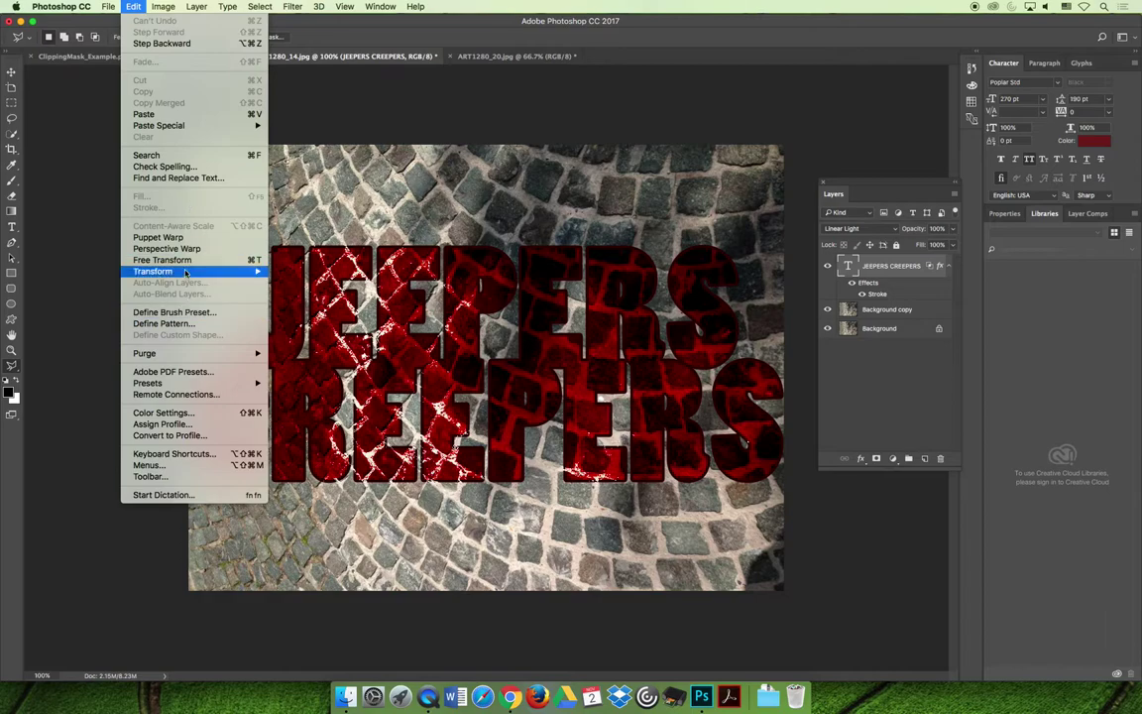
{"action": "mouse_move", "coordinate": [171, 271]}
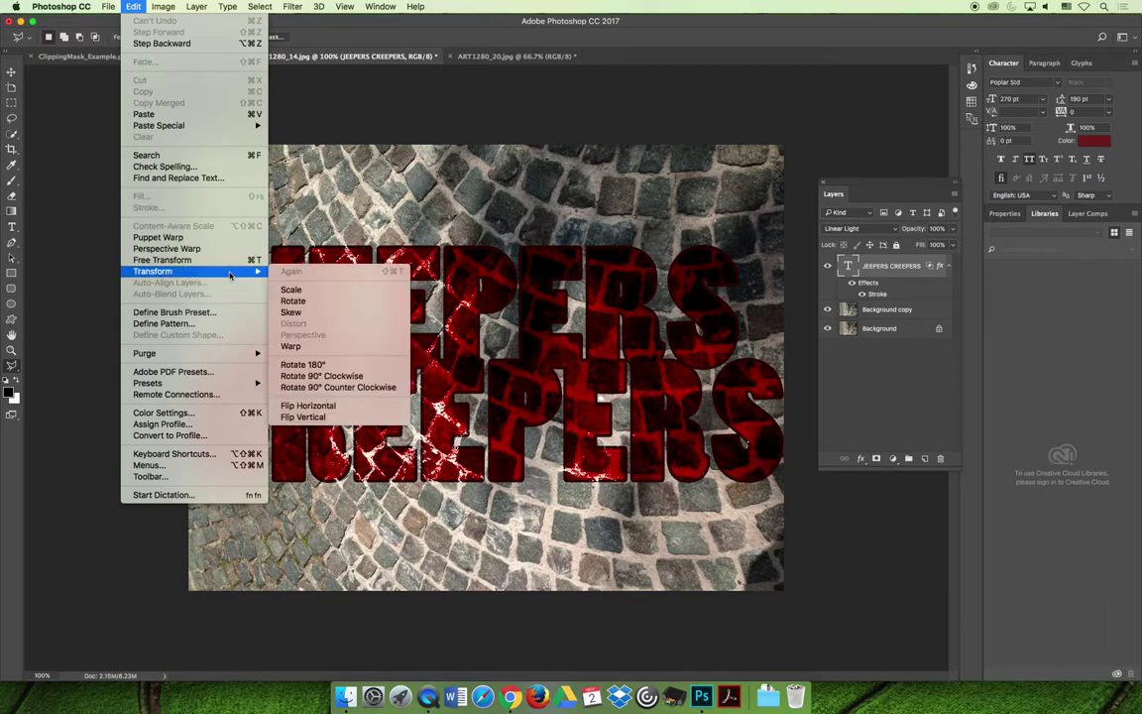
{"action": "left_click", "coordinate": [318, 347]}
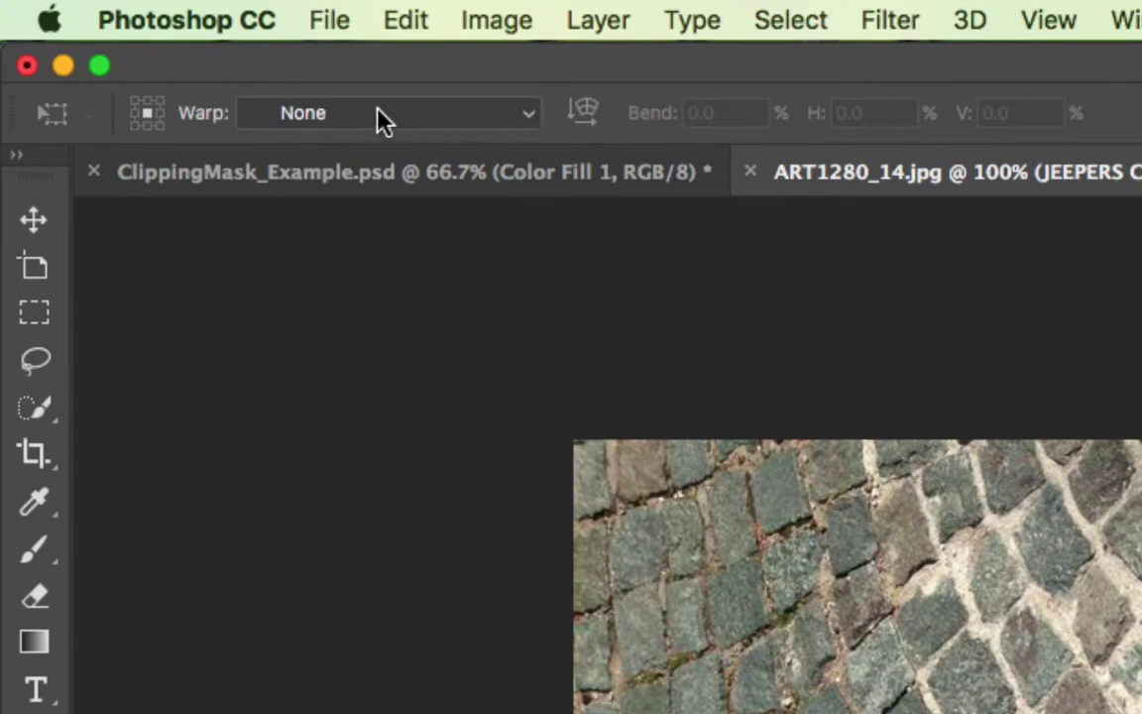
Open the Warp style dropdown in the options bar to show the preset list
{"action": "left_click", "coordinate": [532, 121]}
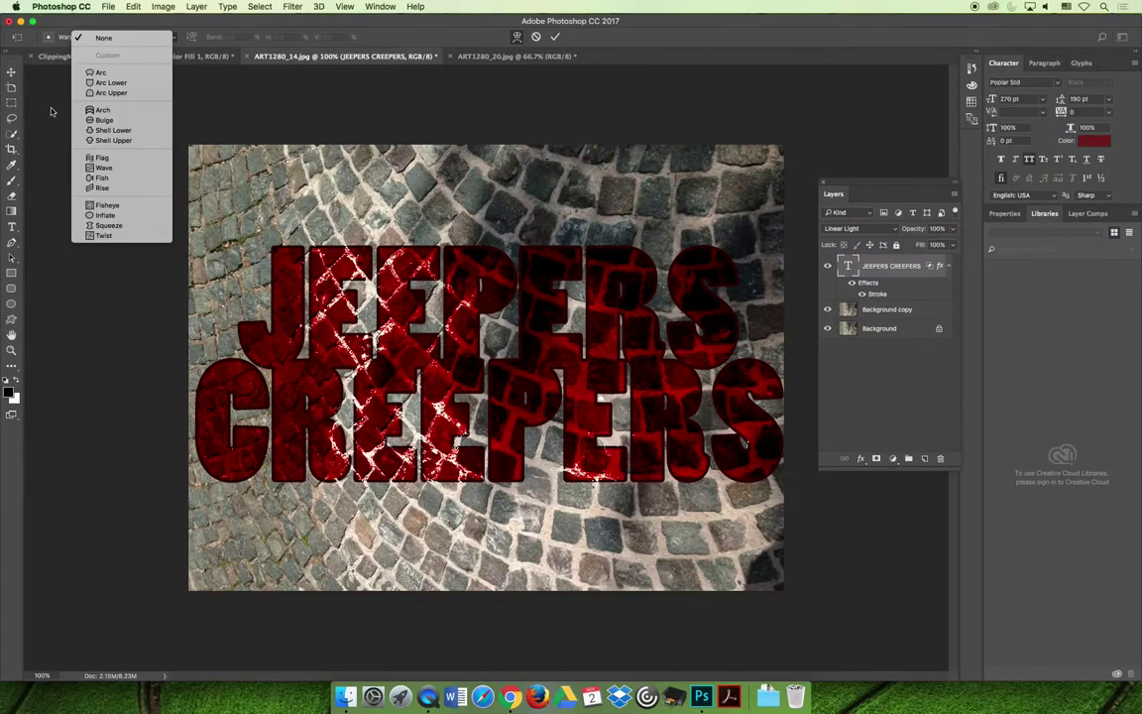
Try the Arc, Arc Lower and Wave warp presets on the text
{"action": "left_click", "coordinate": [87, 24]}
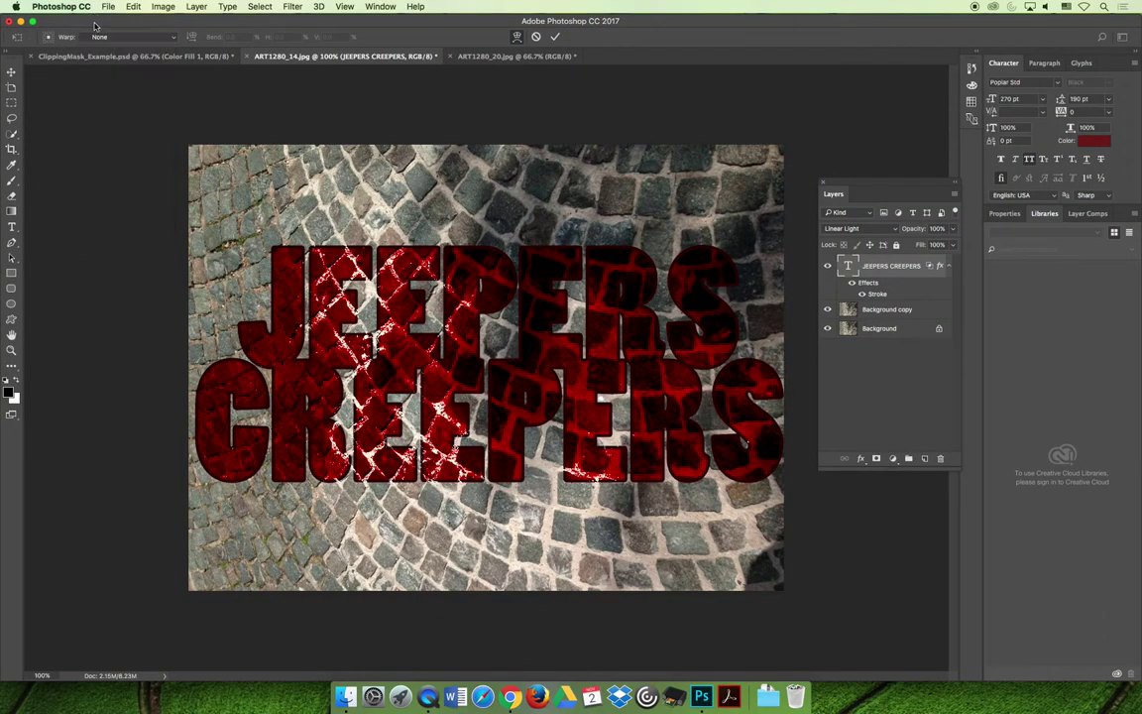
{"action": "left_click", "coordinate": [158, 39]}
{"action": "left_click", "coordinate": [139, 66]}
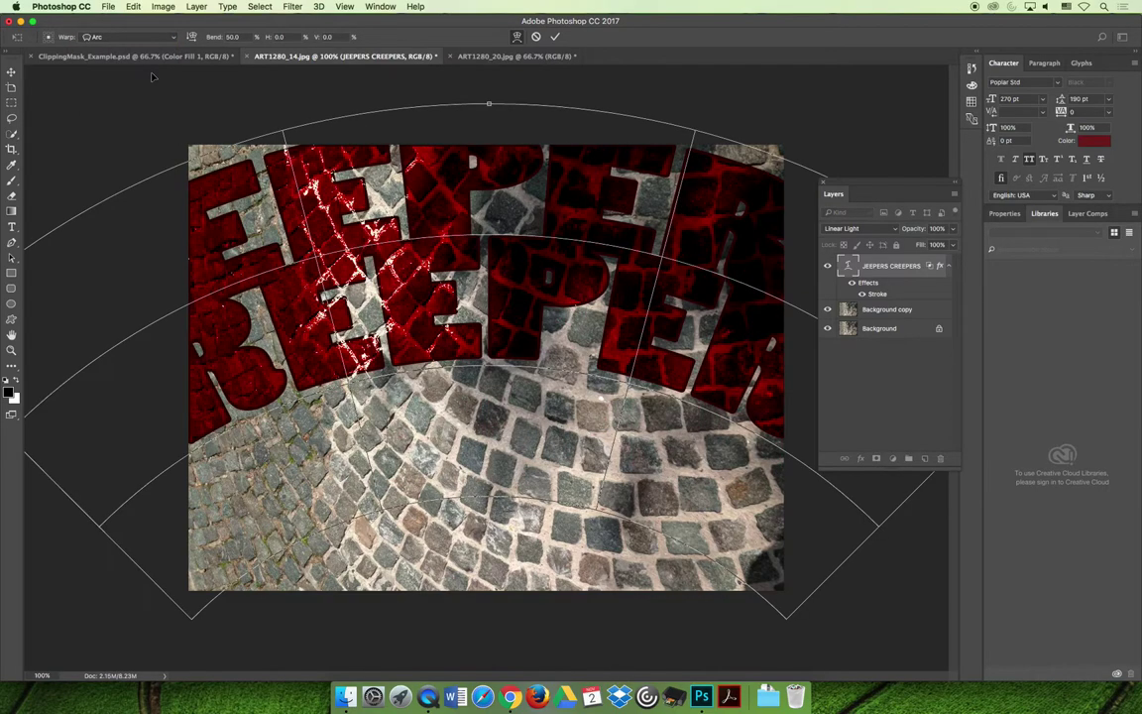
{"action": "left_click", "coordinate": [133, 36]}
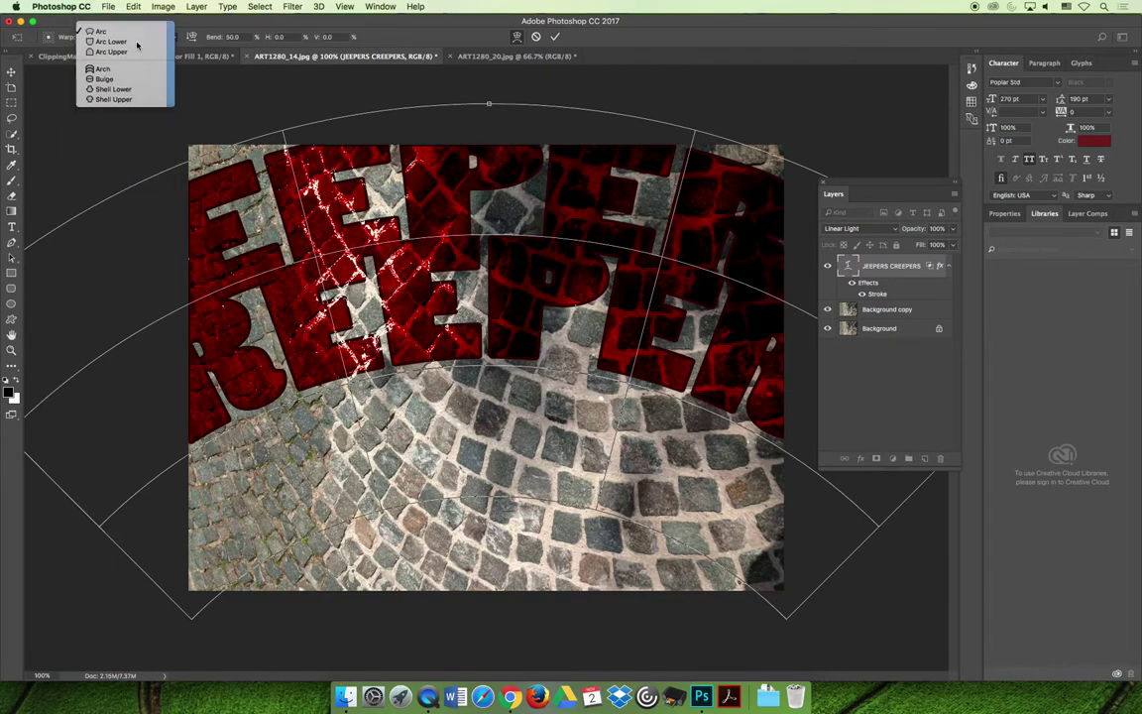
{"action": "left_click", "coordinate": [137, 45]}
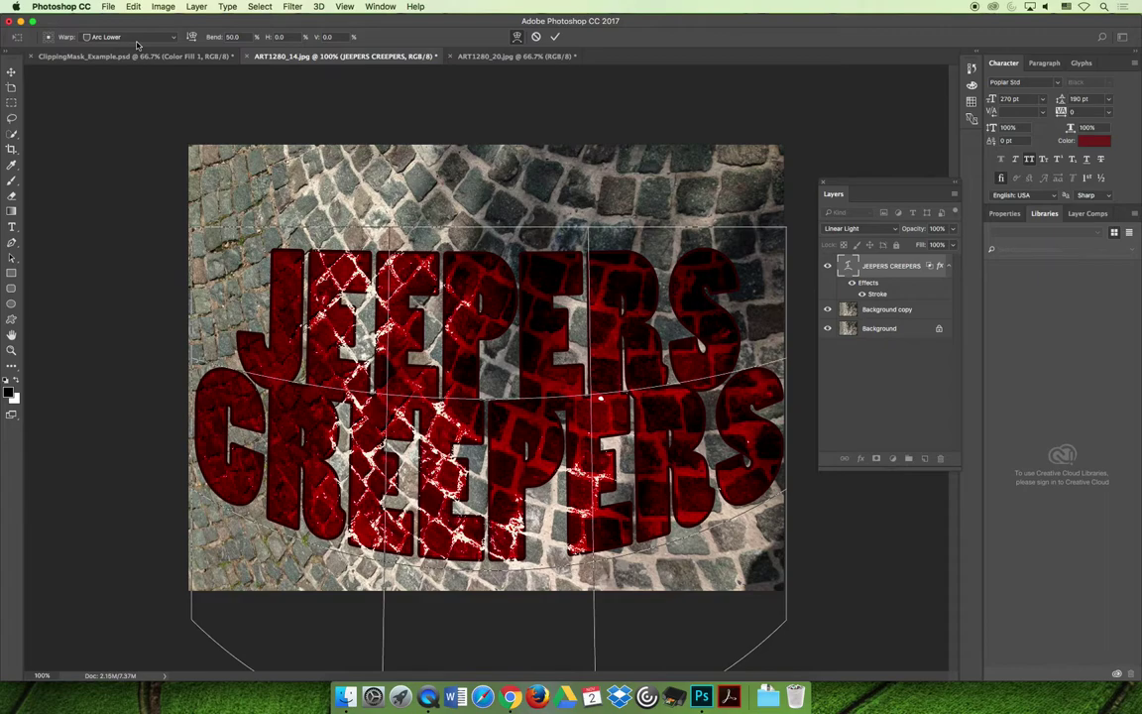
{"action": "left_click", "coordinate": [125, 38]}
{"action": "left_click", "coordinate": [121, 121]}
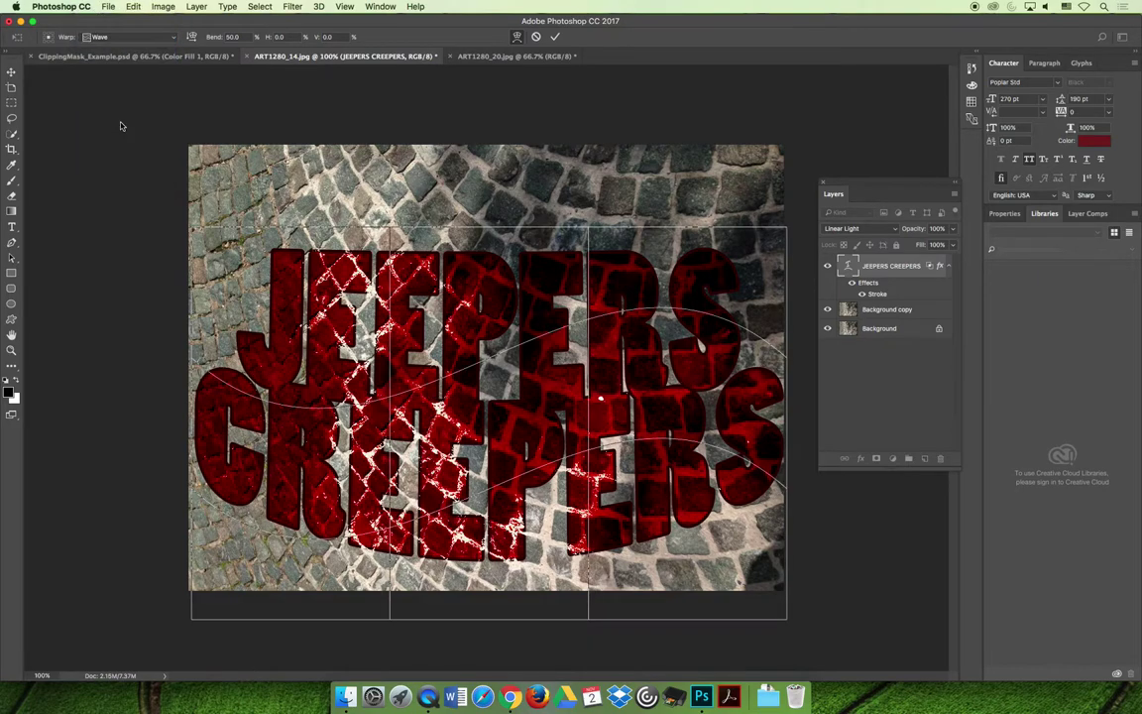
Try the Flag, Fisheye and Inflate presets, finishing with the Twist warp
{"action": "left_click", "coordinate": [127, 37]}
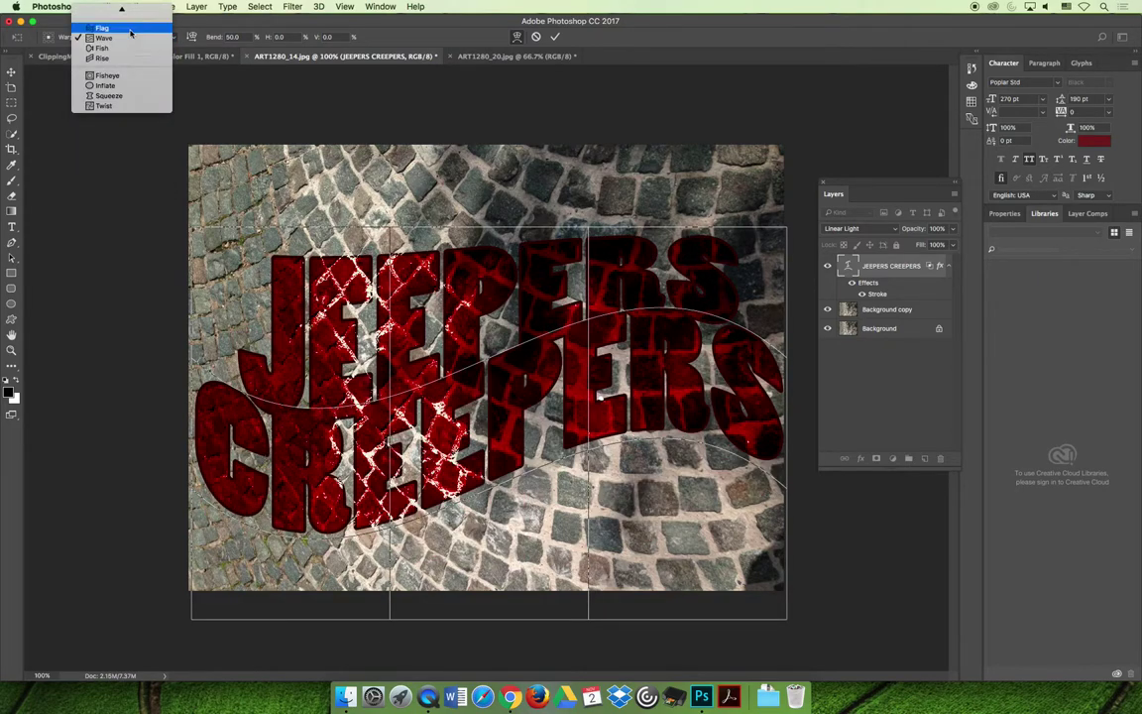
{"action": "left_click", "coordinate": [128, 28]}
{"action": "left_click", "coordinate": [125, 38]}
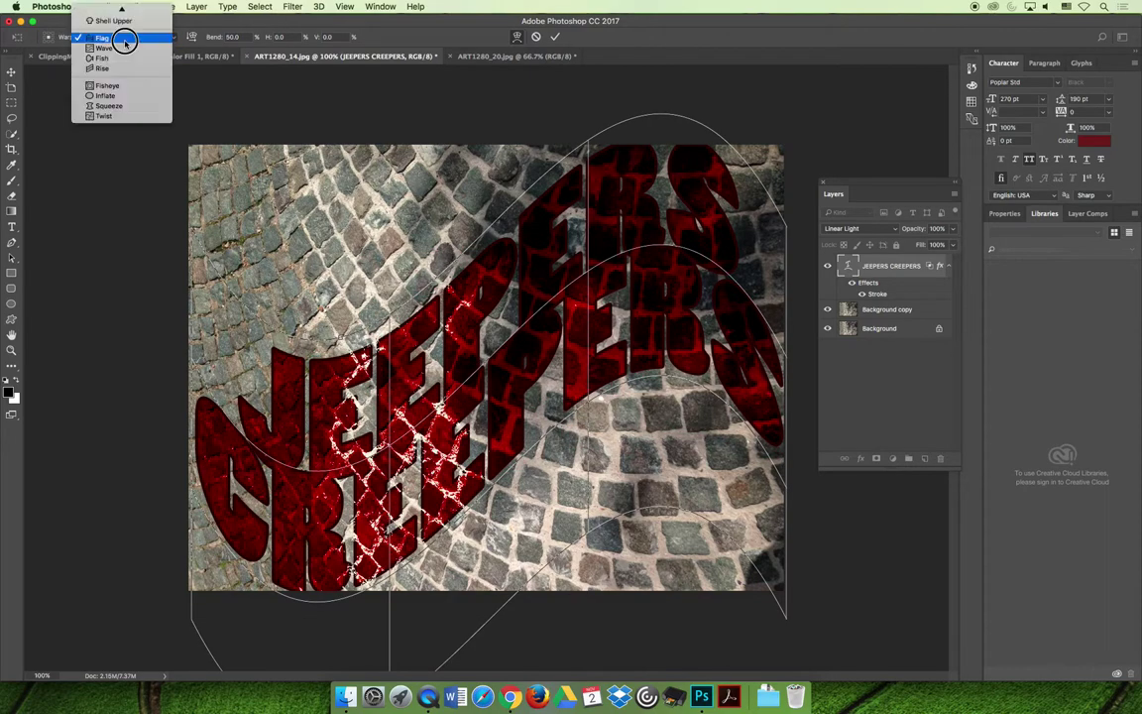
{"action": "left_click", "coordinate": [123, 86]}
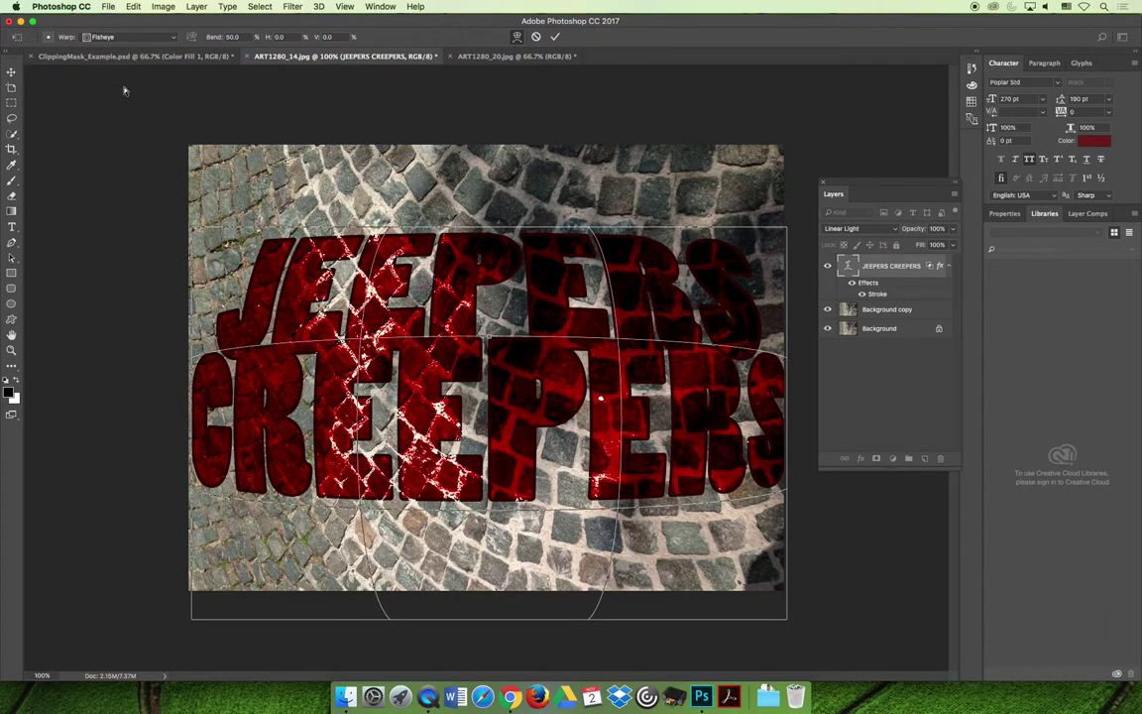
{"action": "left_click", "coordinate": [123, 36]}
{"action": "left_click", "coordinate": [120, 51]}
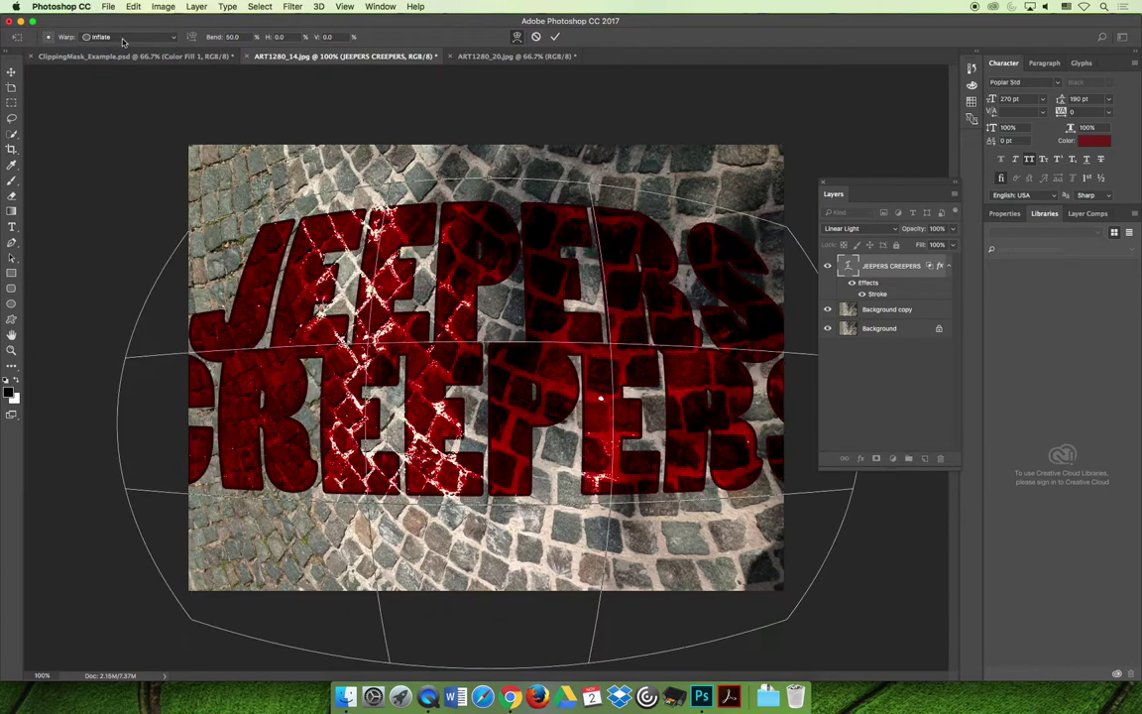
{"action": "left_click", "coordinate": [123, 39]}
{"action": "left_click", "coordinate": [114, 61]}
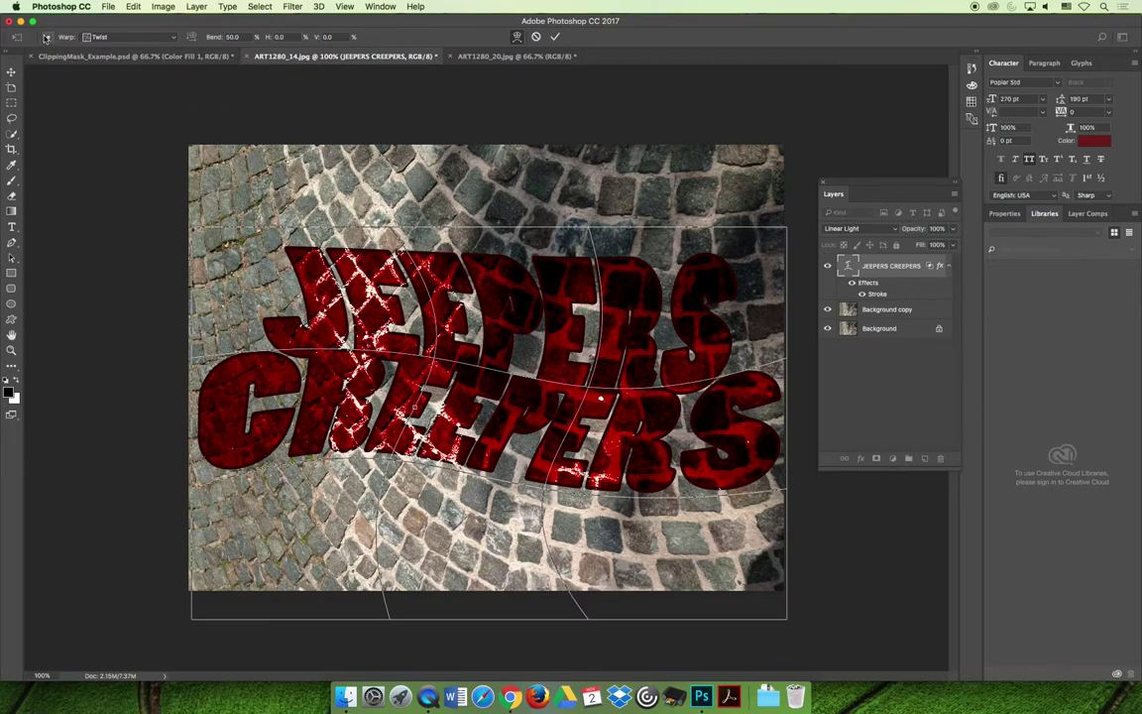
Preview the Rise and Fisheye warps, settling on Rise and moving the text up-left
{"action": "left_click", "coordinate": [109, 38]}
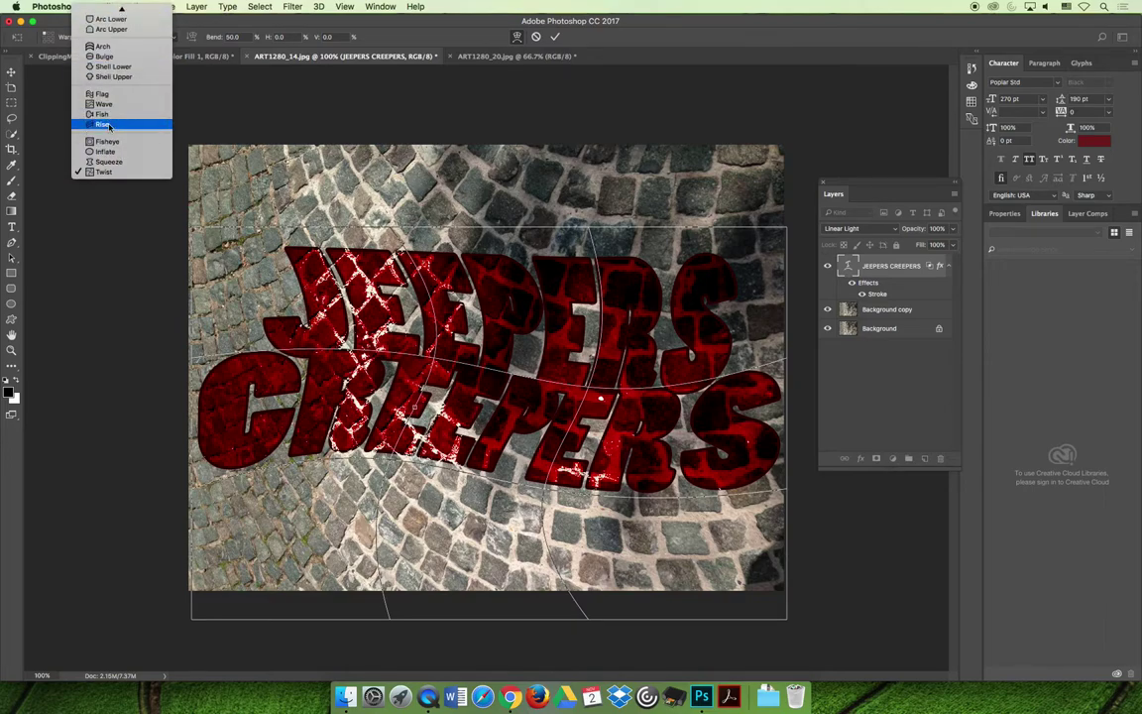
{"action": "left_click", "coordinate": [103, 97]}
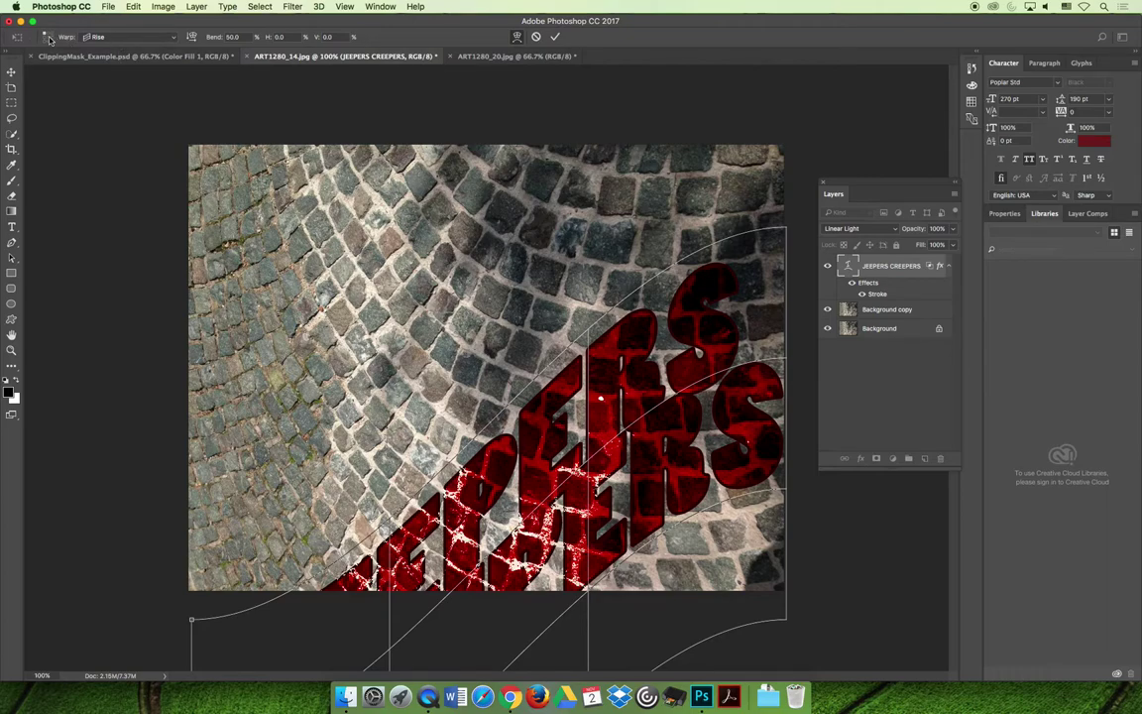
{"action": "left_click", "coordinate": [79, 38]}
{"action": "left_click", "coordinate": [105, 56]}
{"action": "left_click", "coordinate": [89, 39]}
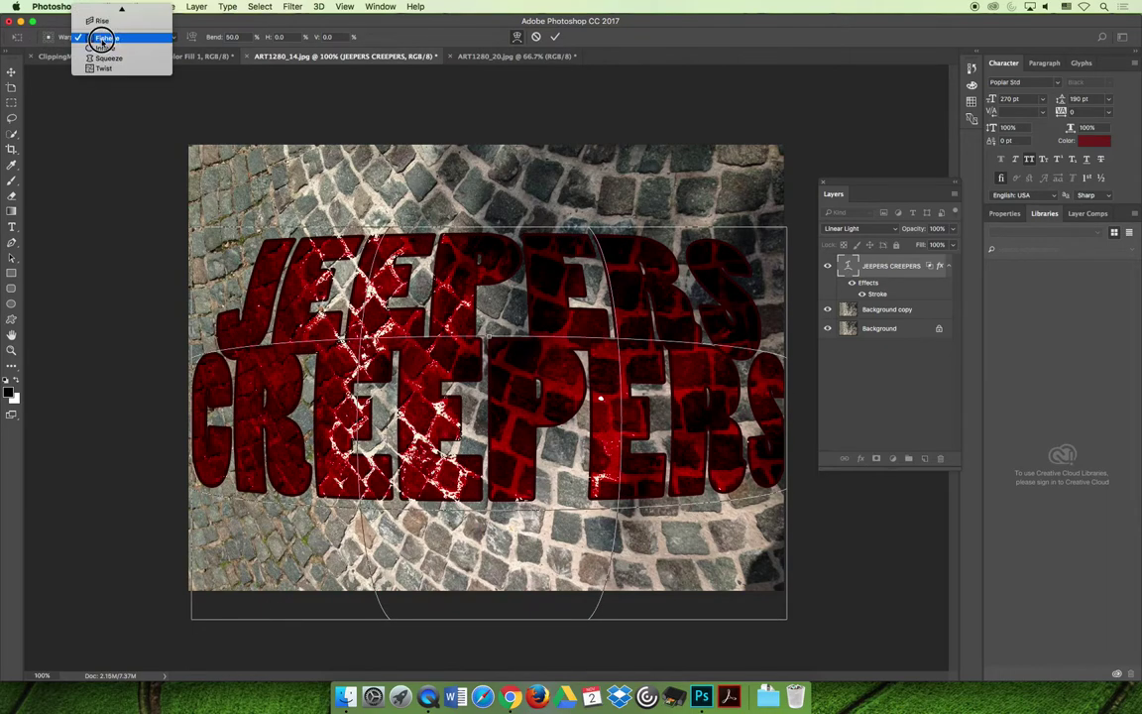
{"action": "left_click", "coordinate": [99, 20]}
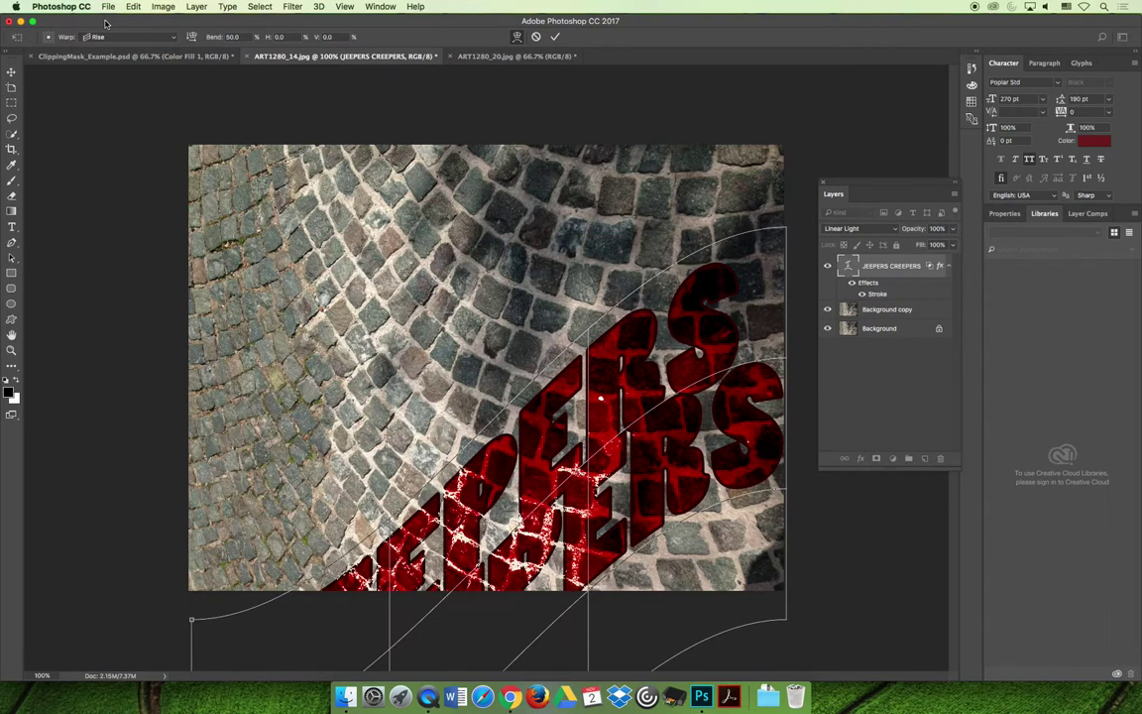
{"action": "left_click_drag", "start_coordinate": [600, 398], "coordinate": [530, 247]}
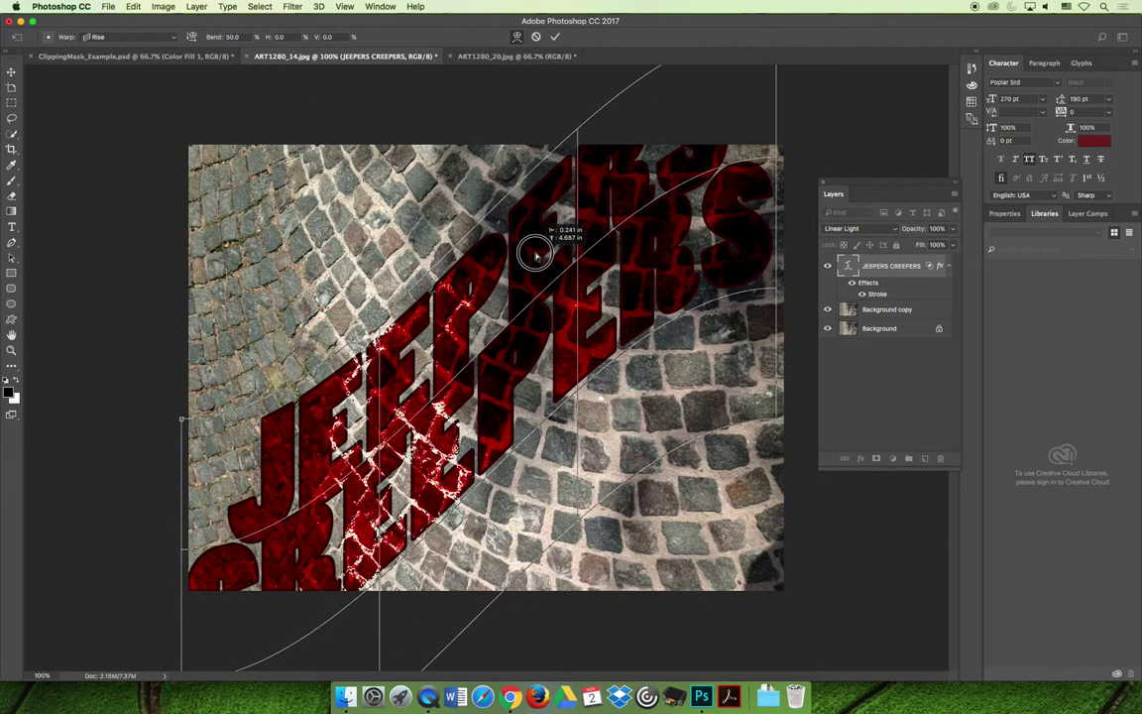
Switch the text to a Bulge warp, move it down the image, and commit it
{"action": "left_click", "coordinate": [127, 37]}
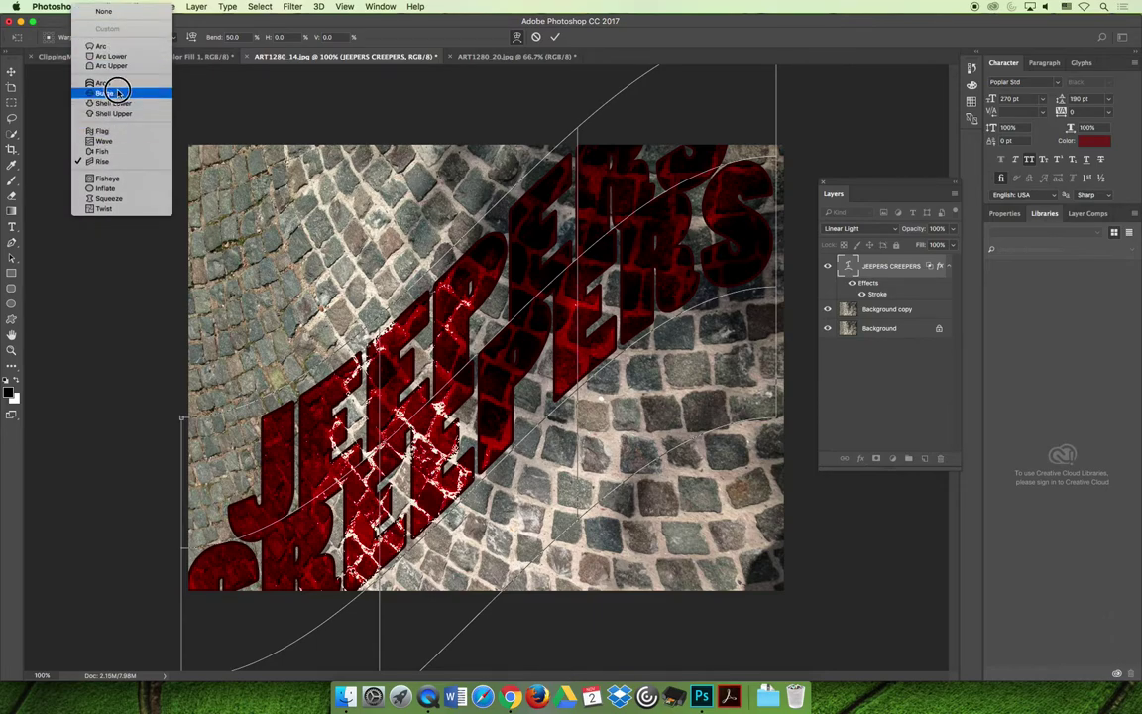
{"action": "left_click", "coordinate": [117, 93]}
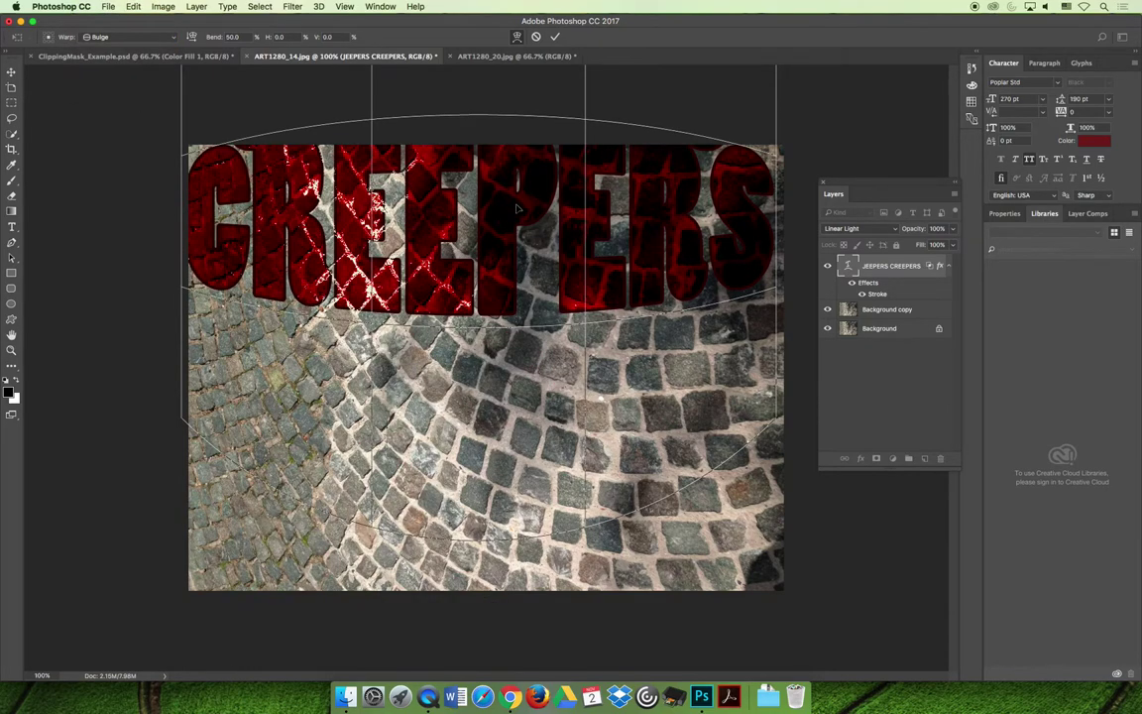
{"action": "left_click_drag", "start_coordinate": [466, 189], "coordinate": [518, 454]}
{"action": "key", "text": "Return"}
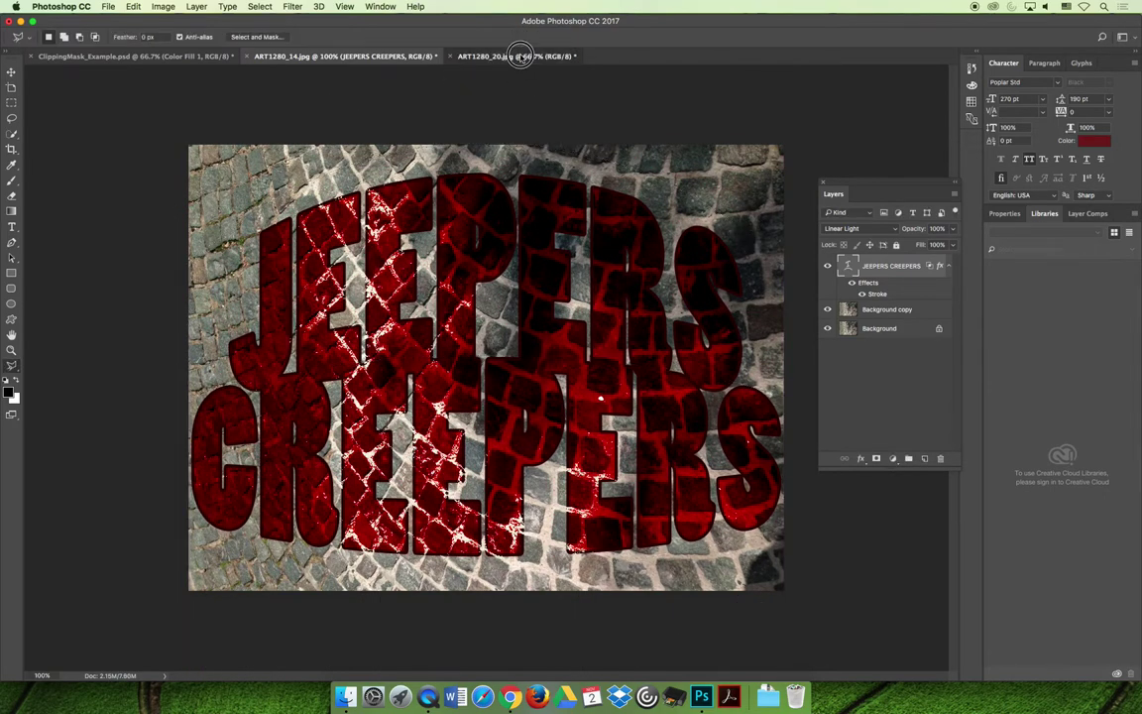
In the ART1280_20.jpg soup-can document, duplicate the Background layer as 'Background copy'
{"action": "left_click", "coordinate": [521, 55]}
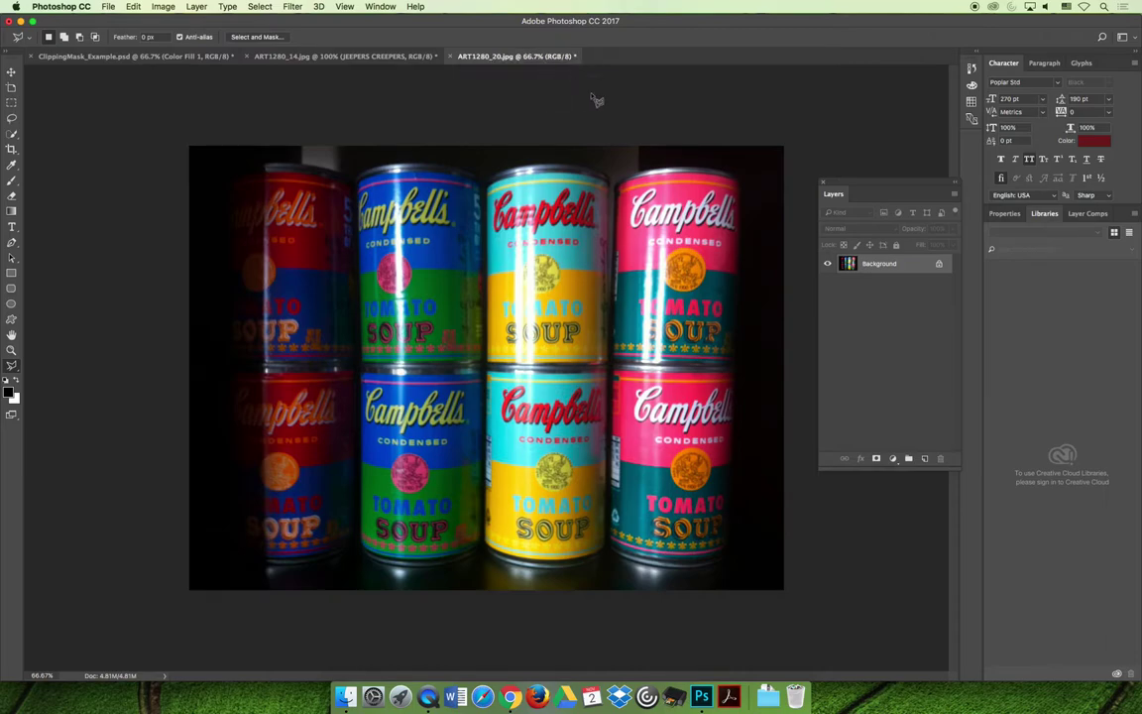
{"action": "left_click", "coordinate": [129, 6]}
{"action": "mouse_move", "coordinate": [162, 6]}
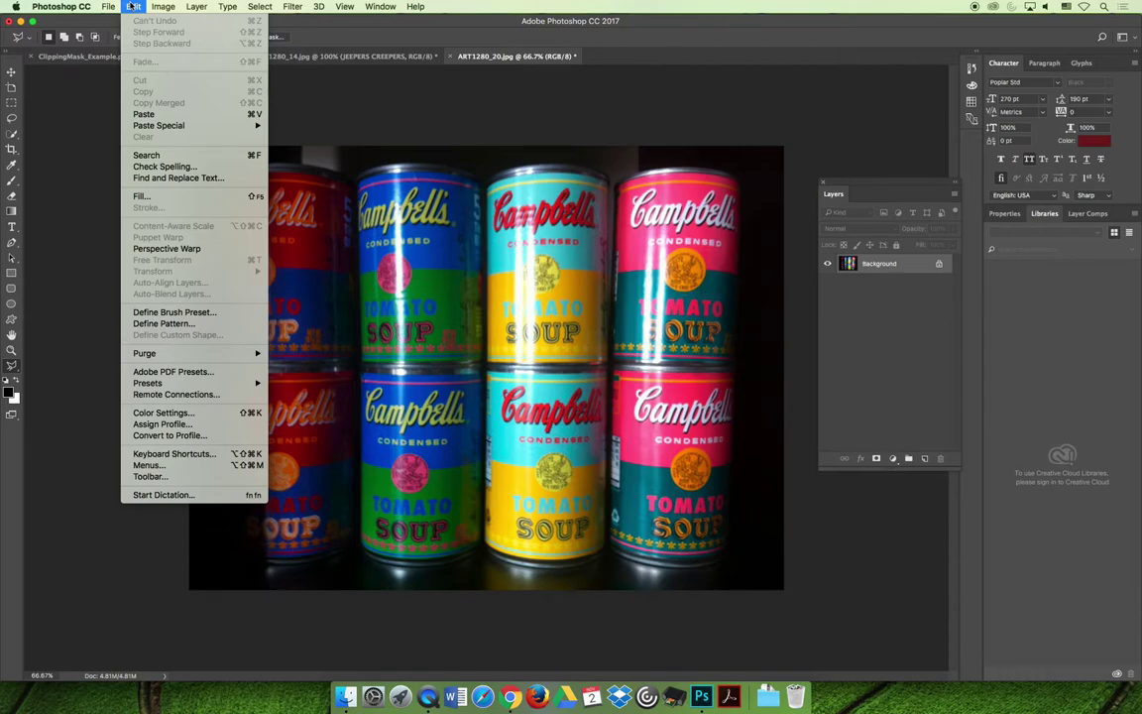
{"action": "left_click", "coordinate": [131, 6]}
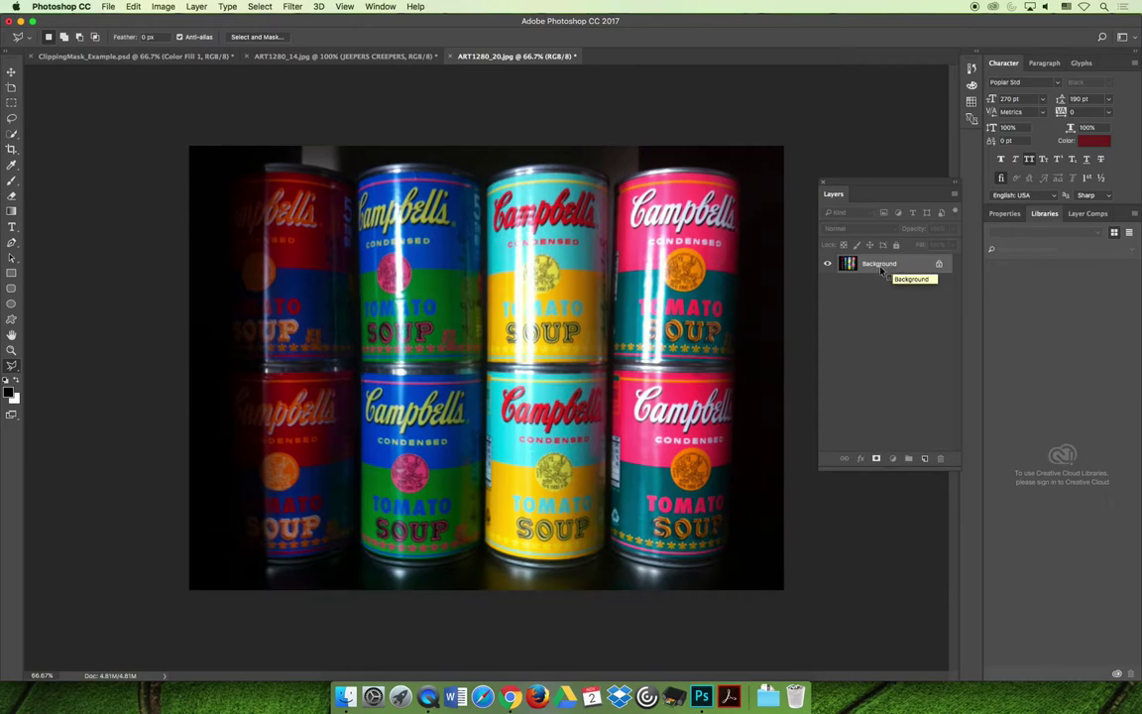
{"action": "right_click", "coordinate": [881, 267]}
{"action": "left_click", "coordinate": [874, 289]}
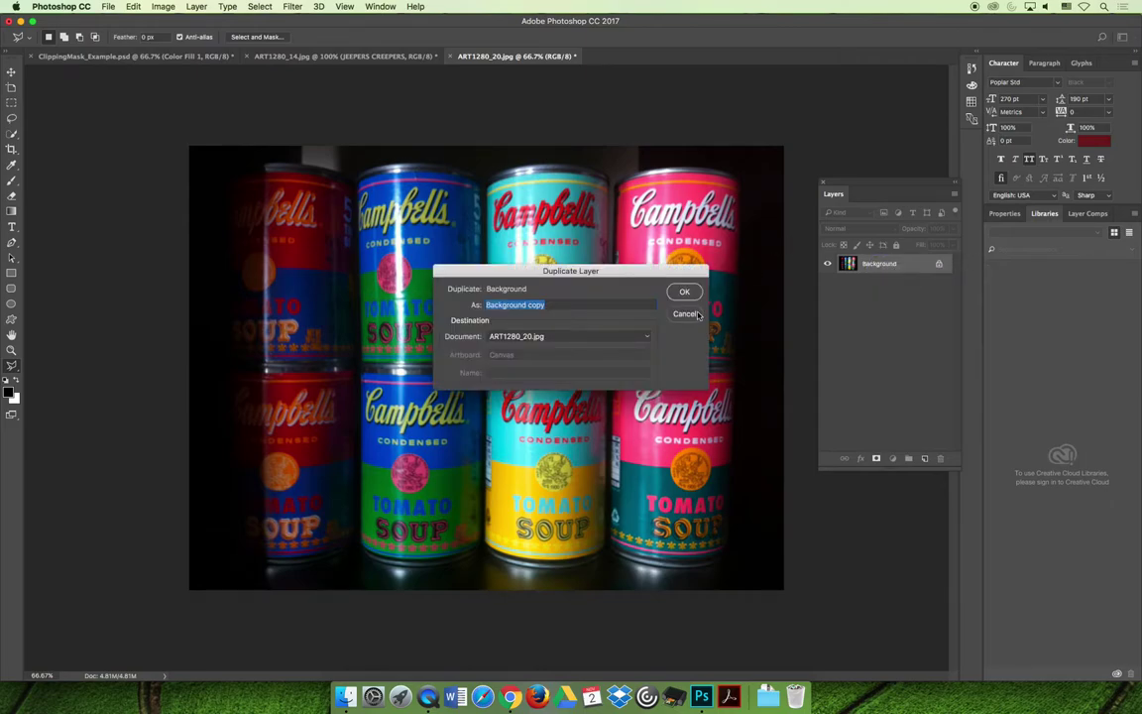
{"action": "key", "text": "Return"}
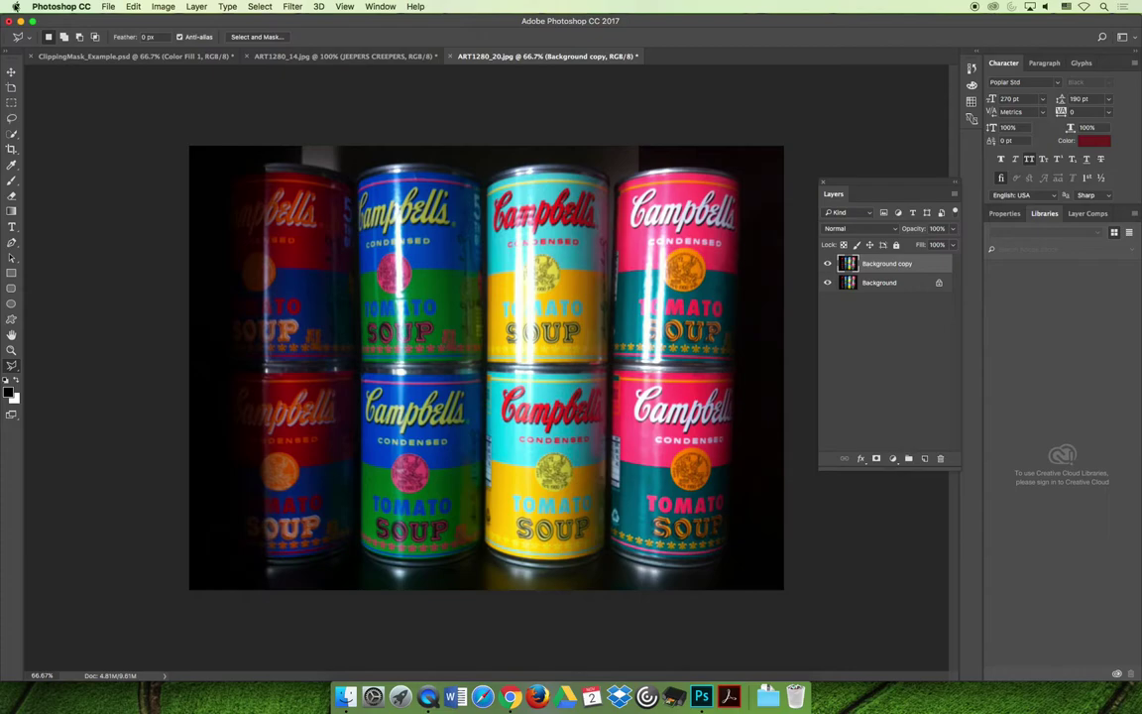
Start a Warp on Background copy and curve the top and middle cans rightward
{"action": "left_click", "coordinate": [133, 6]}
{"action": "mouse_move", "coordinate": [239, 274]}
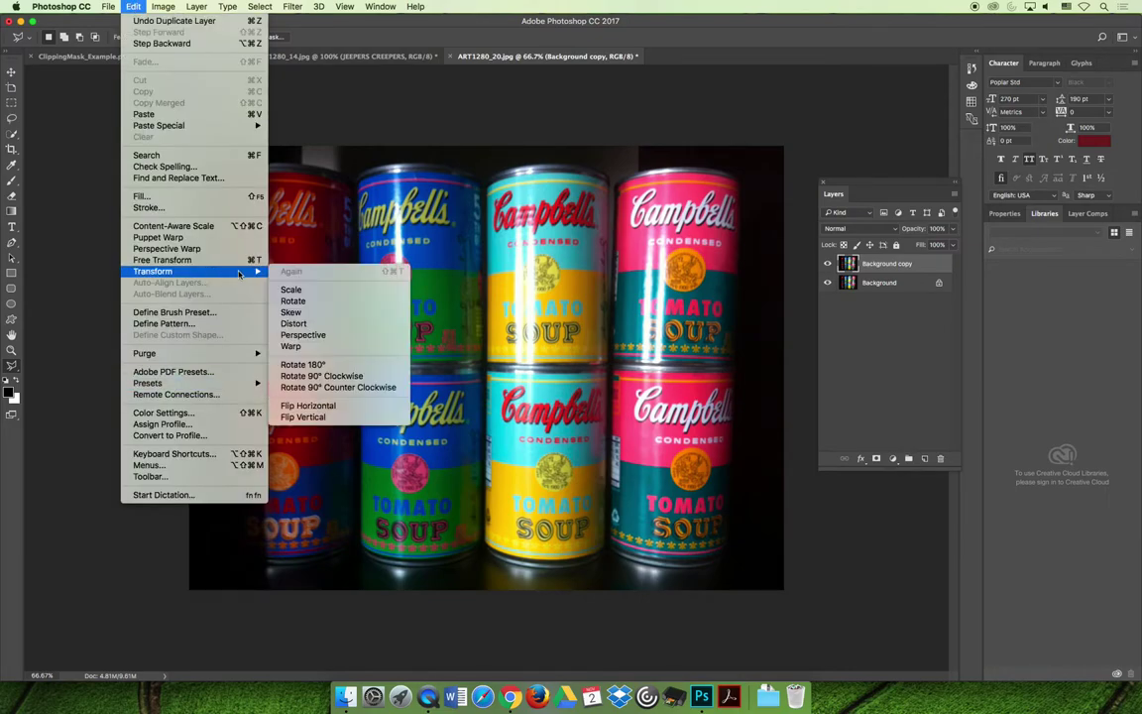
{"action": "left_click", "coordinate": [327, 346]}
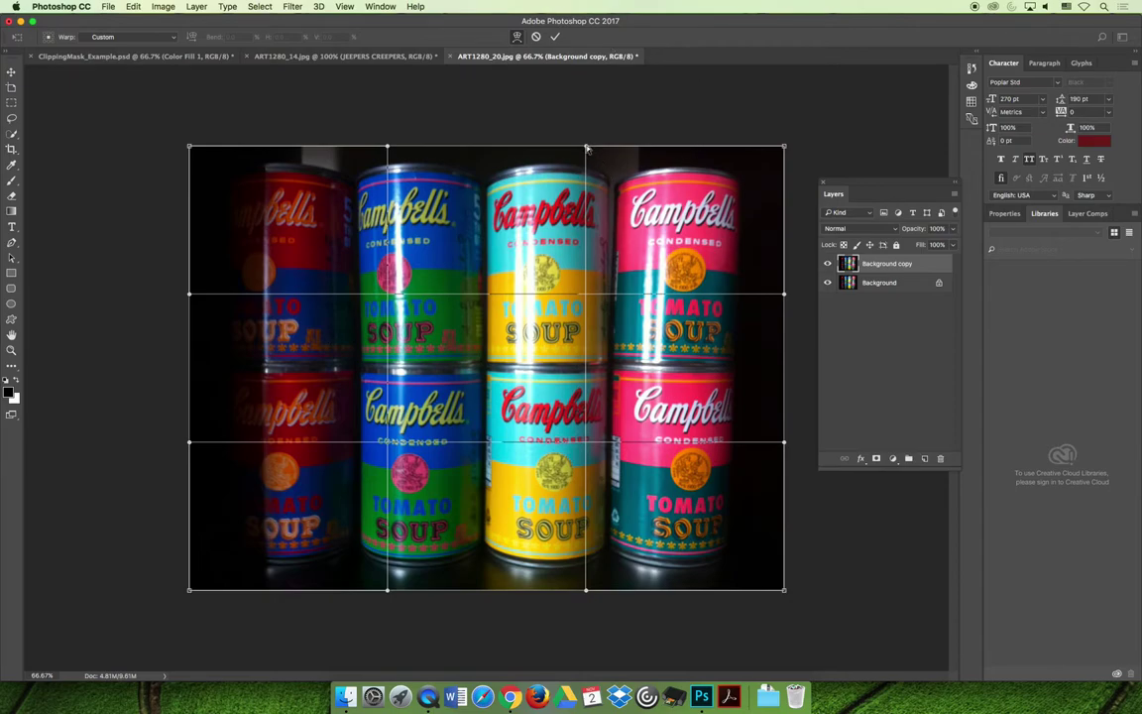
{"action": "left_click_drag", "start_coordinate": [586, 146], "coordinate": [406, 153]}
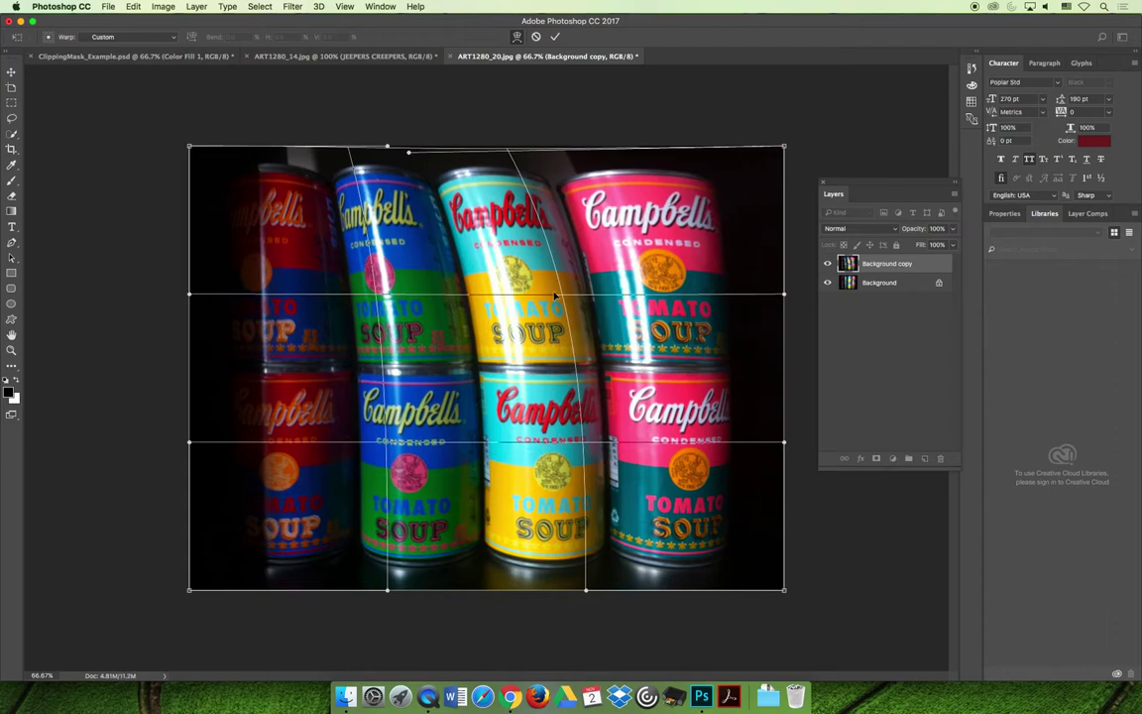
{"action": "left_click_drag", "start_coordinate": [506, 265], "coordinate": [631, 299]}
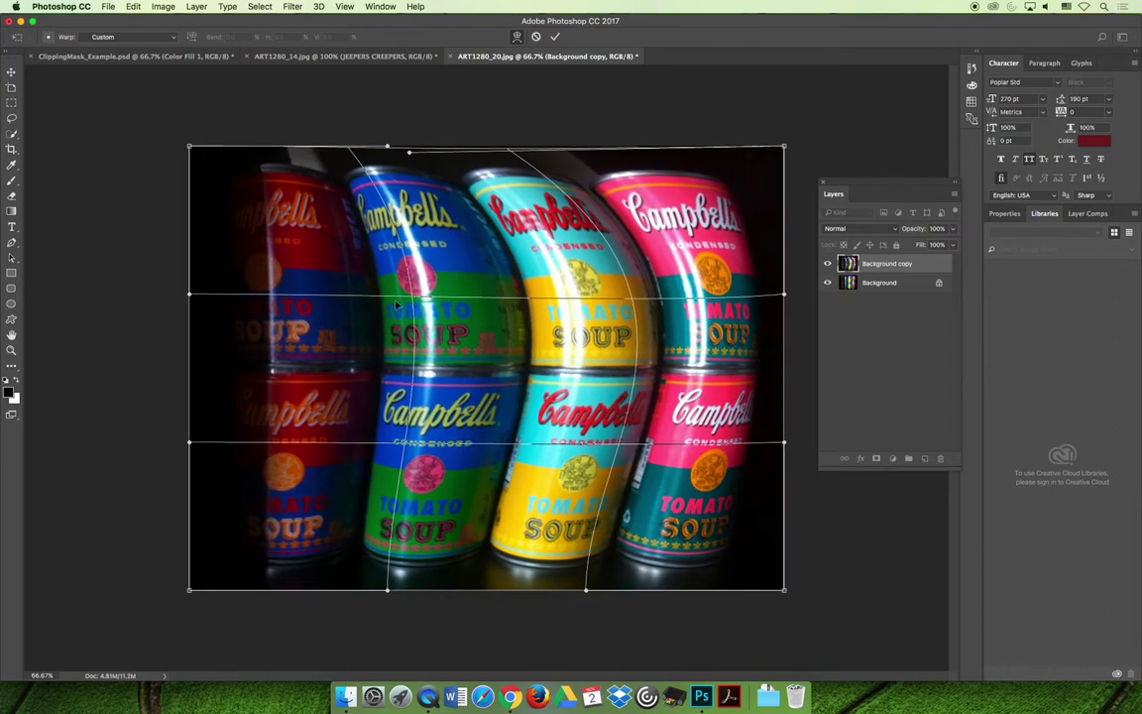
{"action": "left_click_drag", "start_coordinate": [374, 268], "coordinate": [474, 450]}
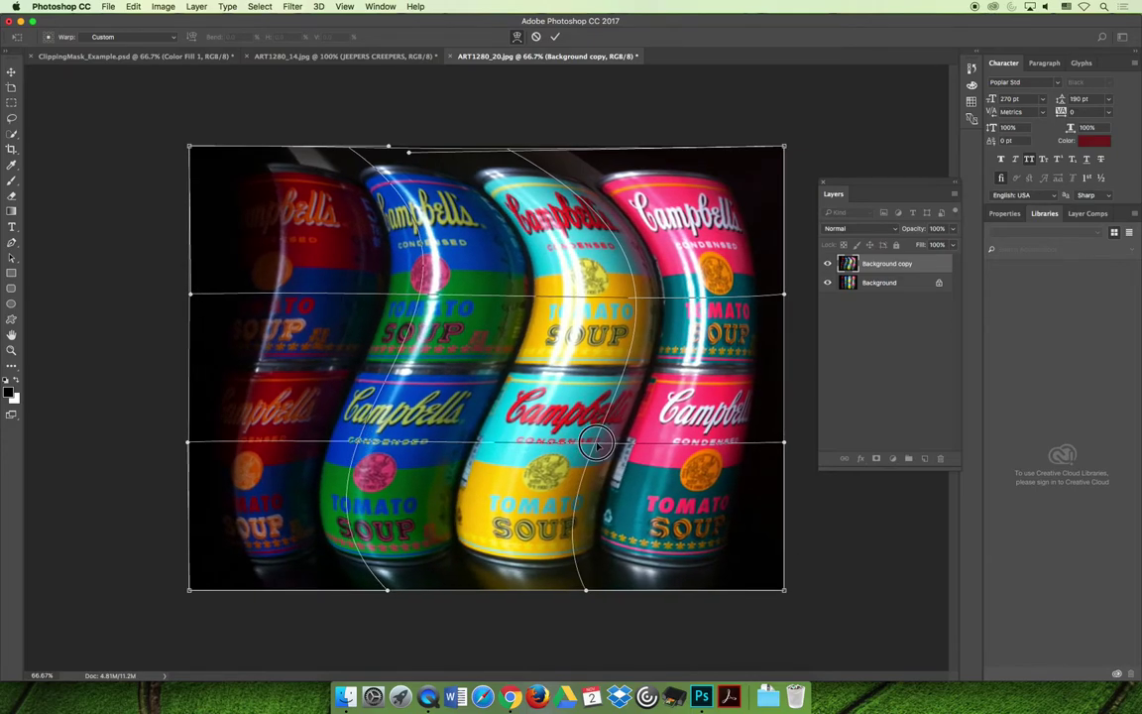
Bend the lower cans and the left and right edges inward into S-curves
{"action": "left_click_drag", "start_coordinate": [546, 401], "coordinate": [501, 396]}
{"action": "left_click_drag", "start_coordinate": [785, 446], "coordinate": [726, 442]}
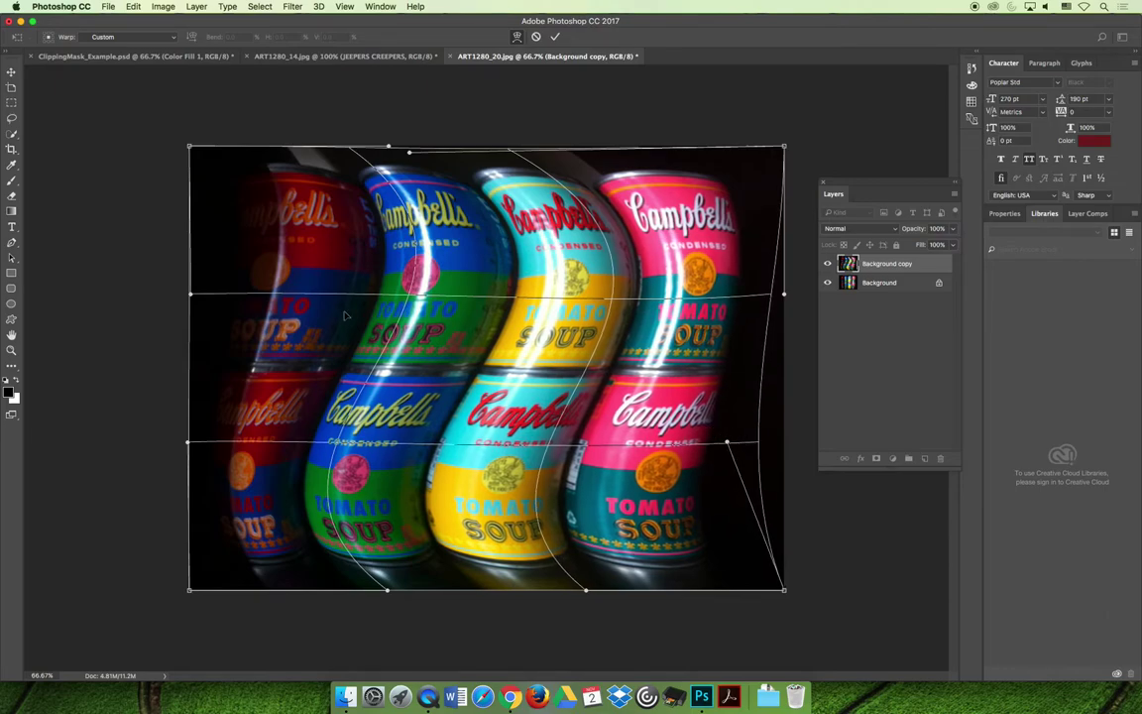
{"action": "left_click_drag", "start_coordinate": [190, 294], "coordinate": [239, 291]}
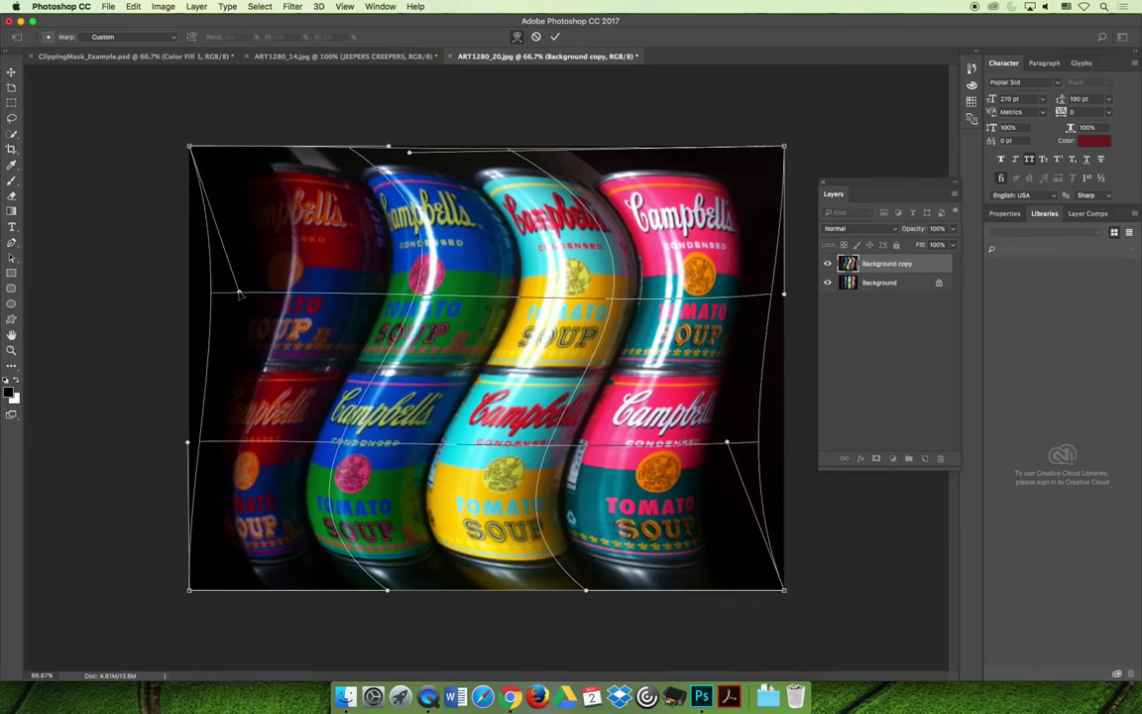
{"action": "left_click_drag", "start_coordinate": [188, 442], "coordinate": [222, 442]}
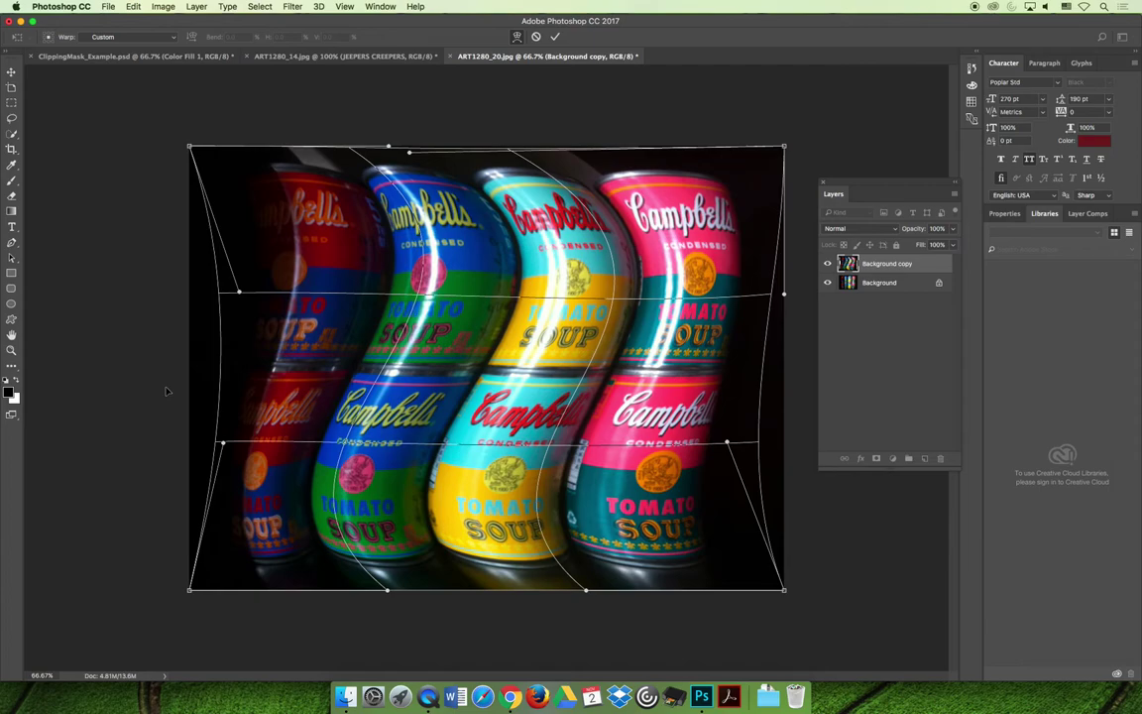
{"action": "key", "text": "Return"}
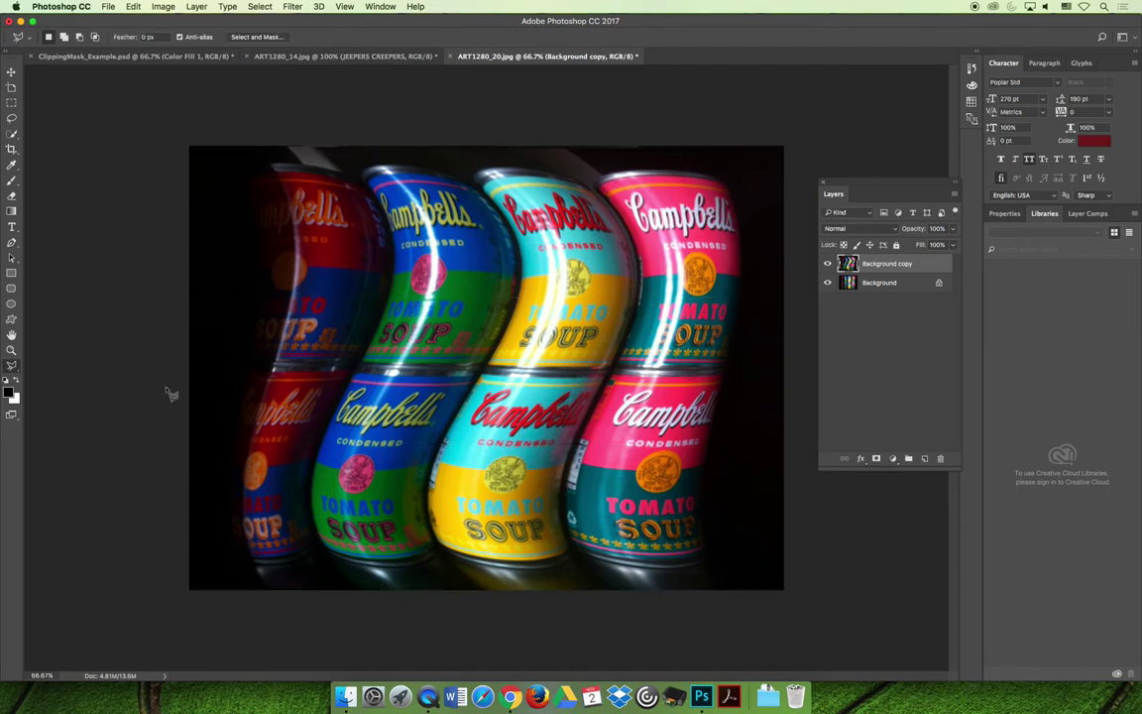